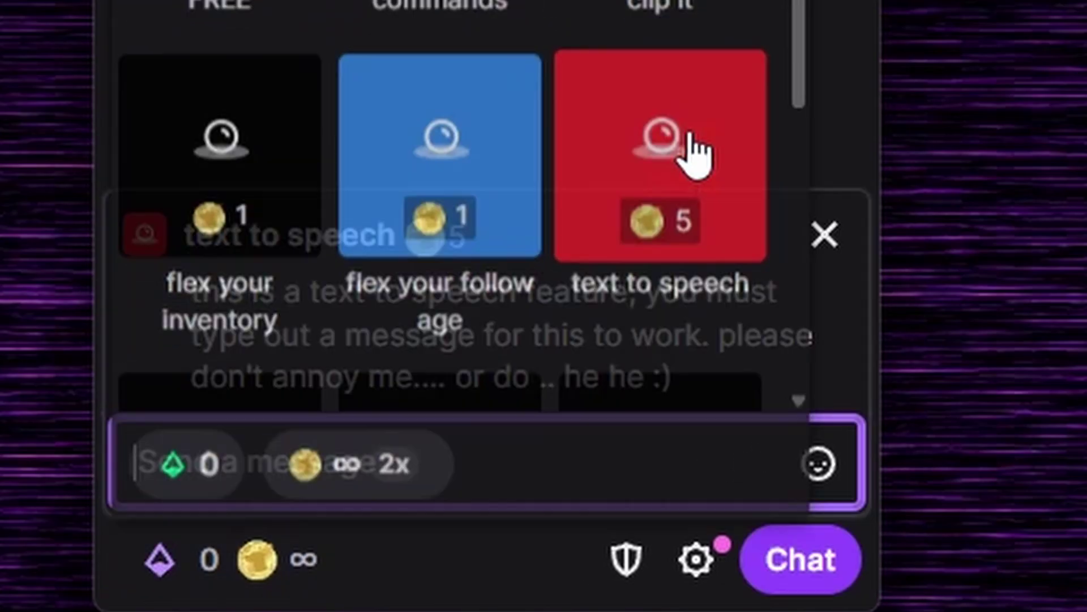
type("this is ")
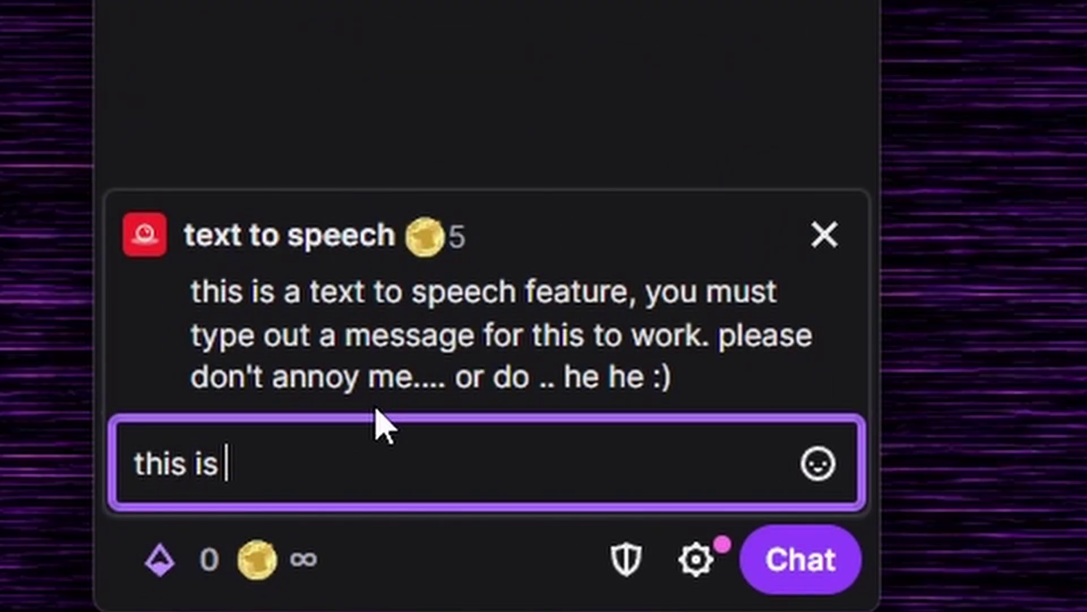
type("how to add te")
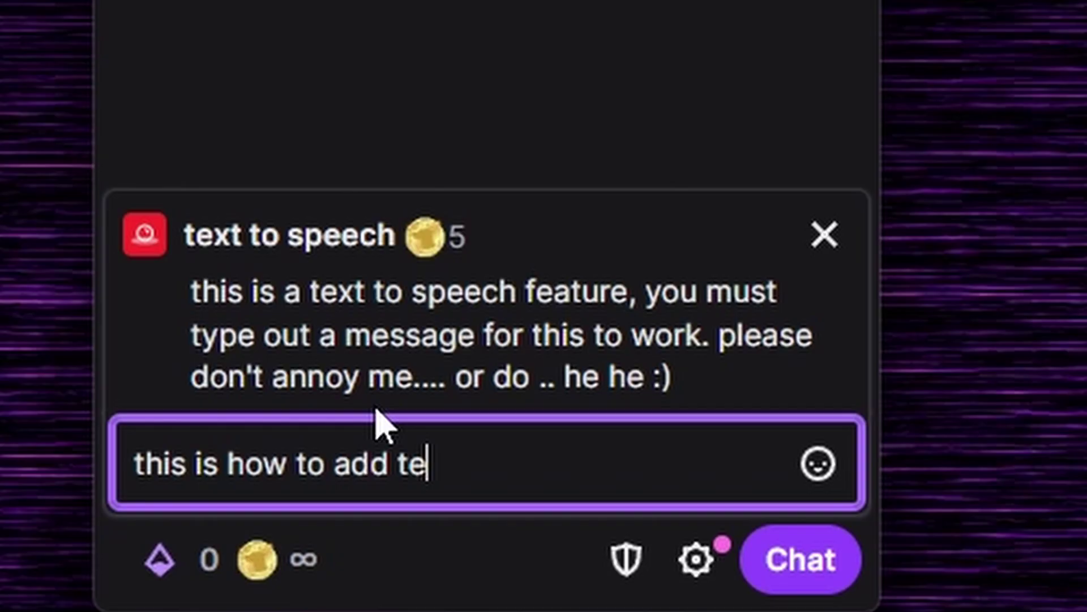
type("xt to speech in")
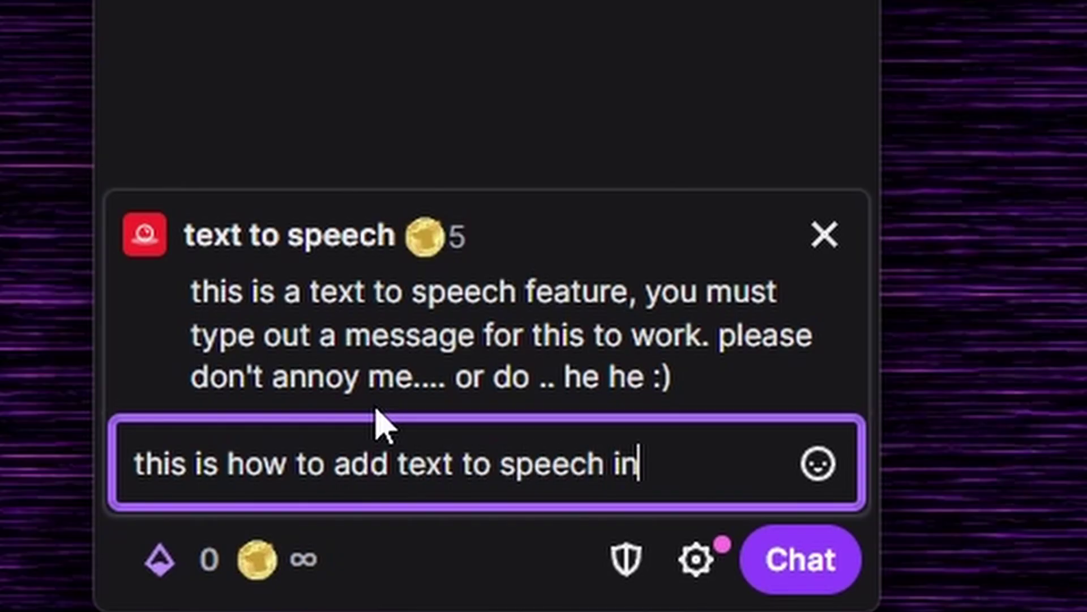
type(" mix it up")
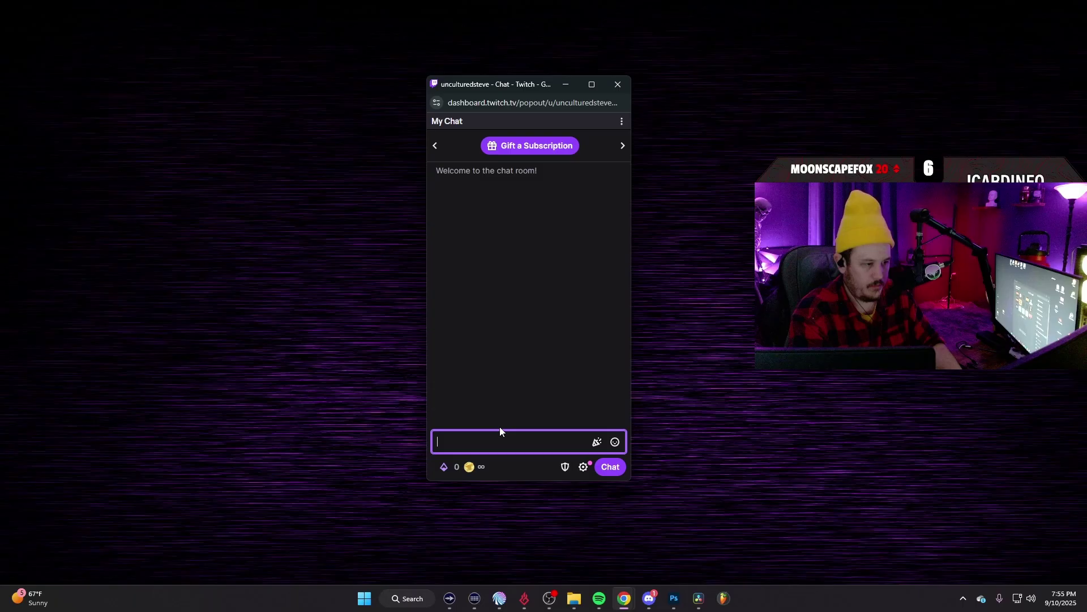
Step: Send the text to speech redemption message to chat
key("Return")
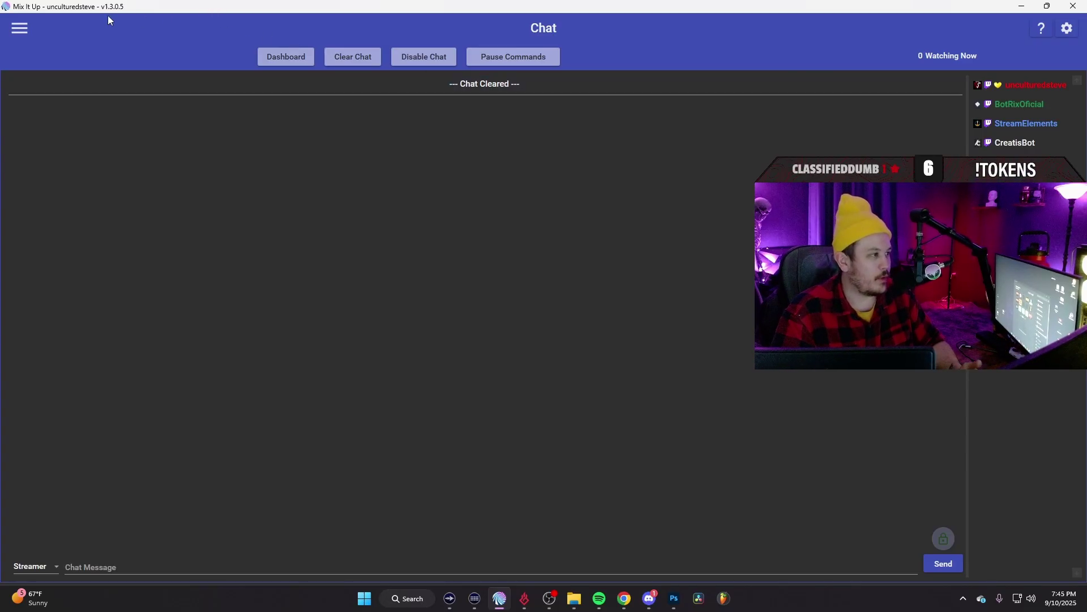
Step: From the Twitch Channel Points page, create a reward named 'text to speech'
left_click(19, 29)
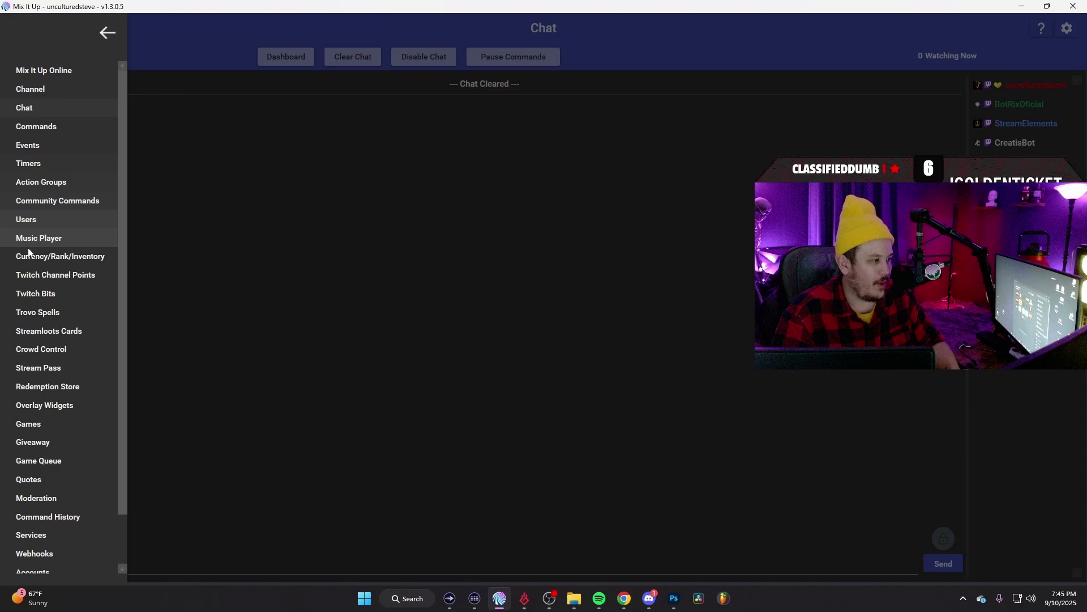
left_click(56, 274)
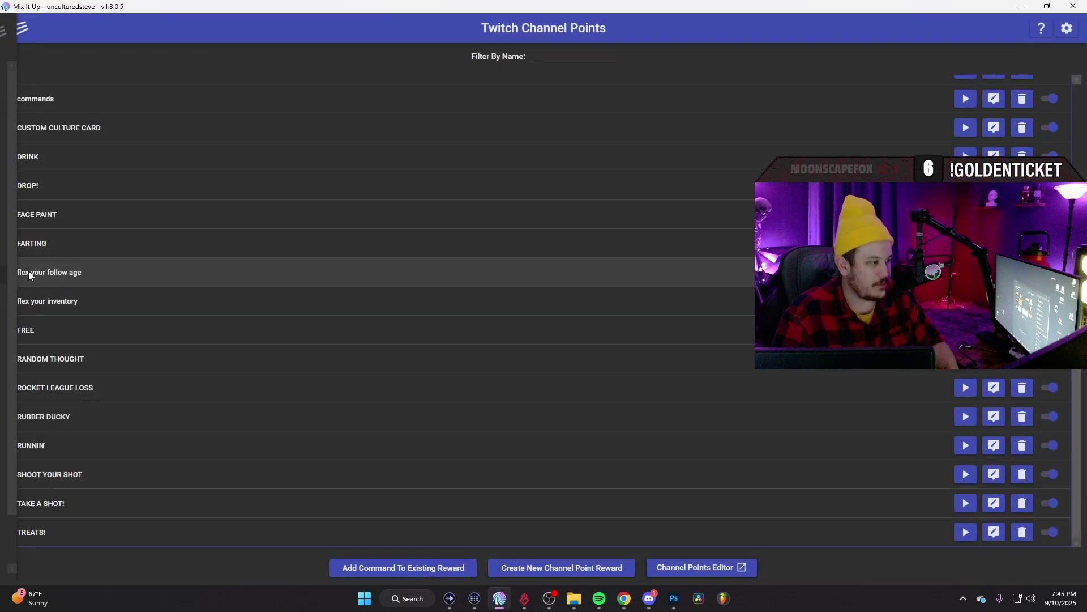
left_click(554, 571)
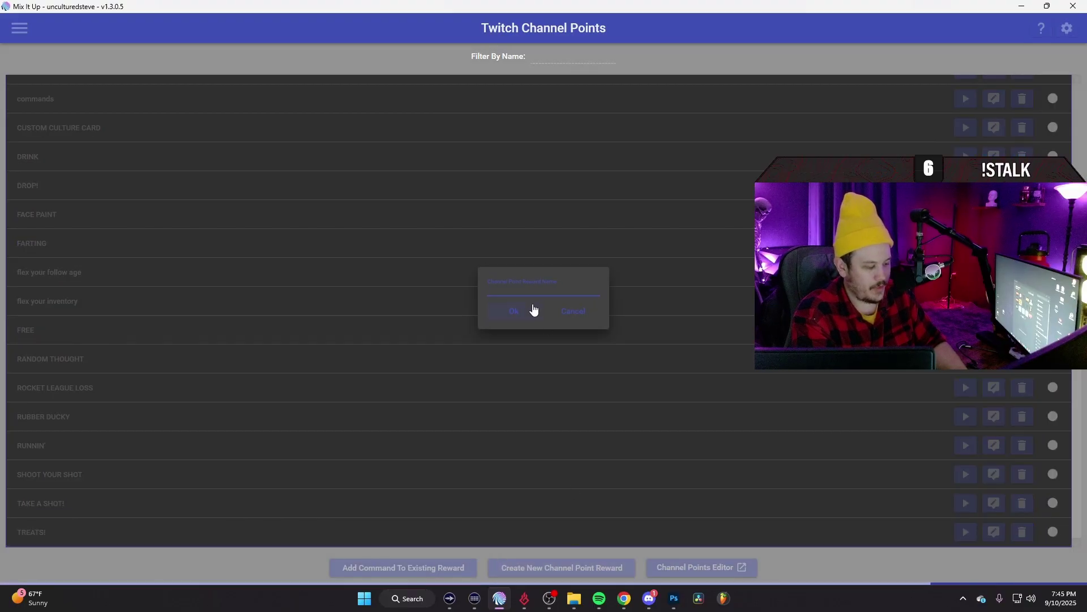
type("text to spee")
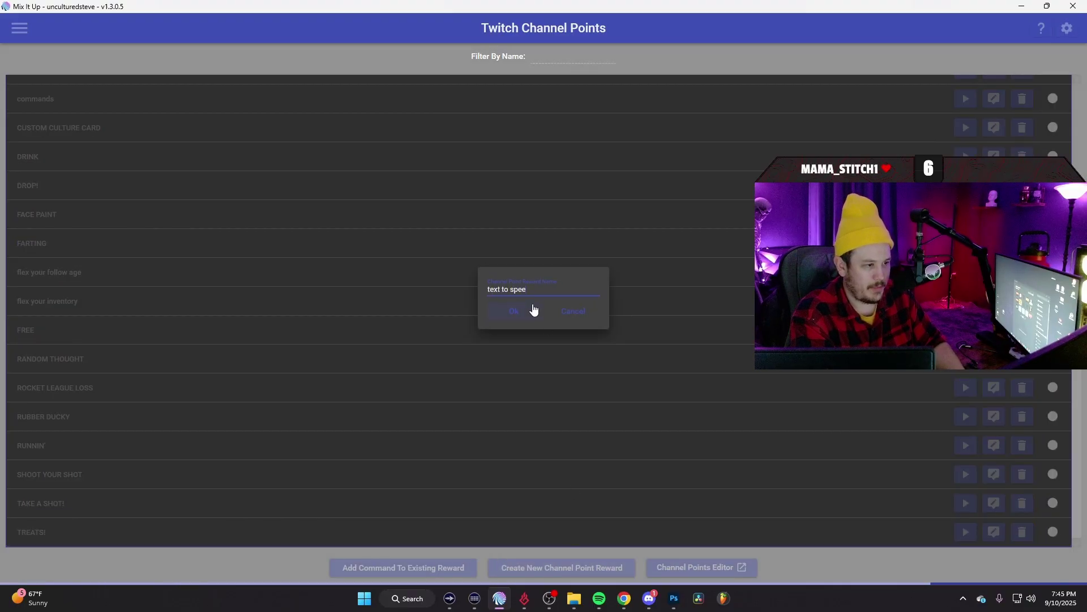
type("ch")
left_click(516, 311)
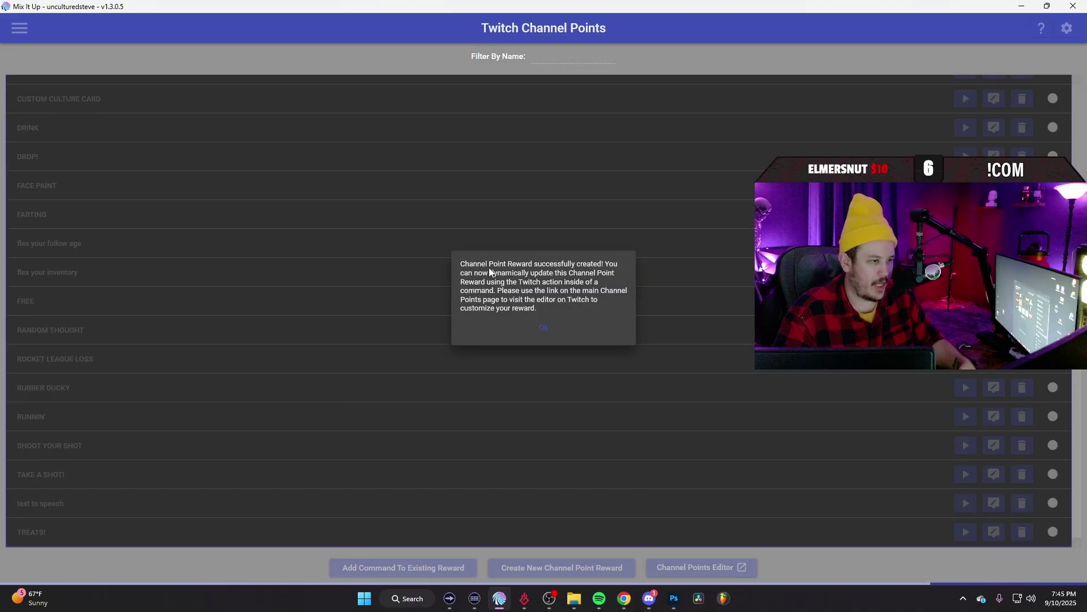
left_click(551, 330)
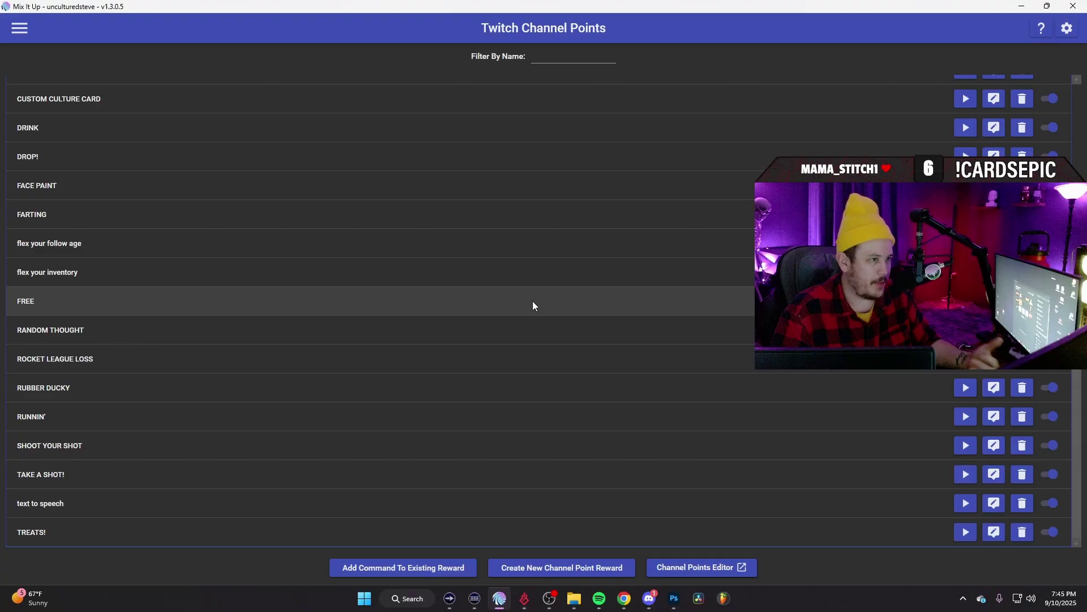
Step: Select the 'text to speech' reward row and open its command editor
left_click(99, 500)
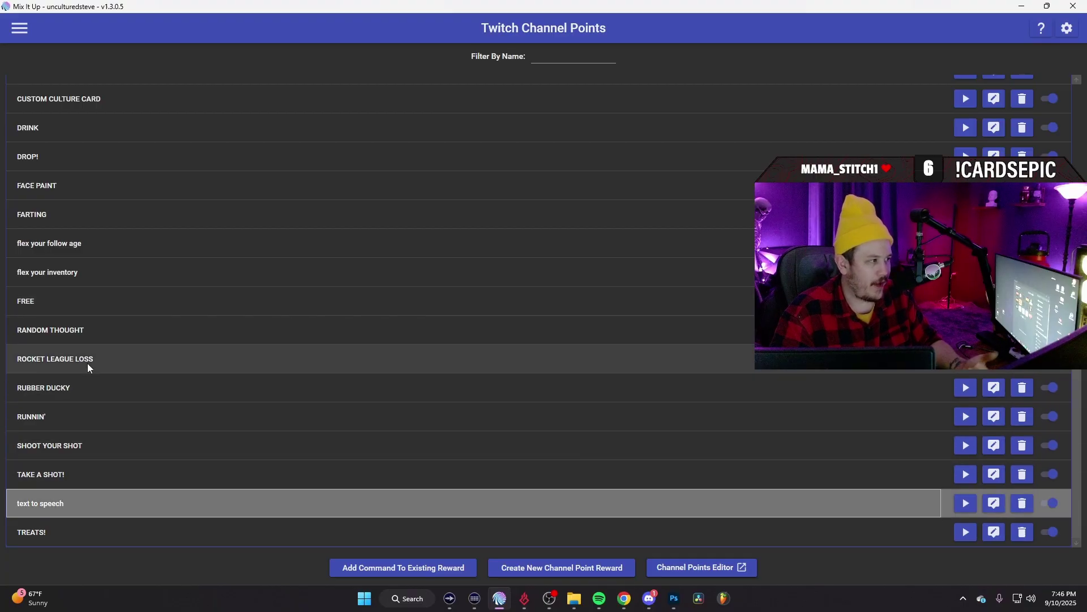
left_click(95, 502)
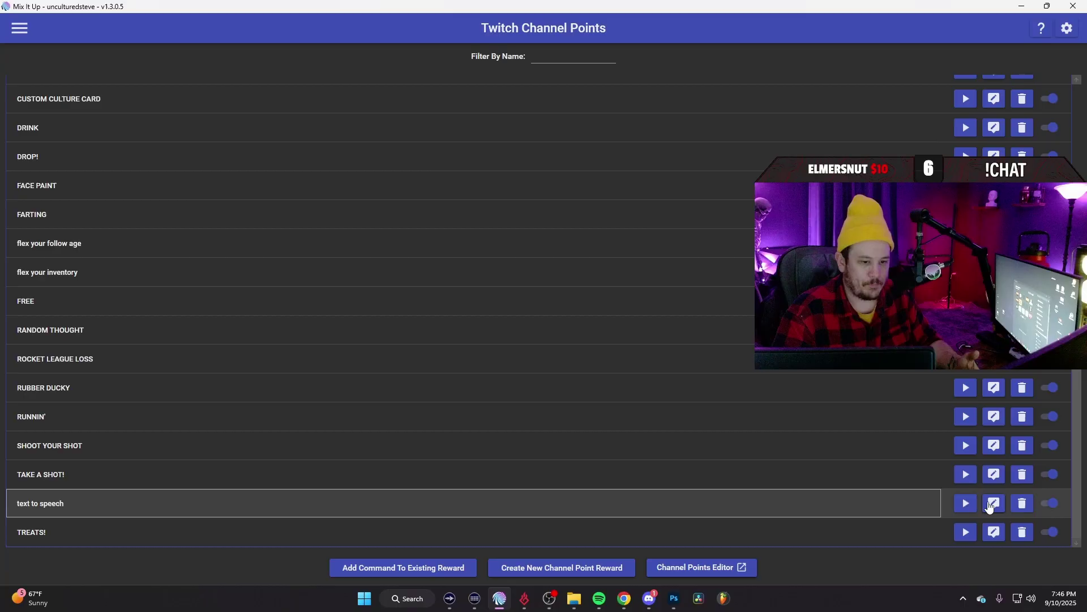
left_click(994, 504)
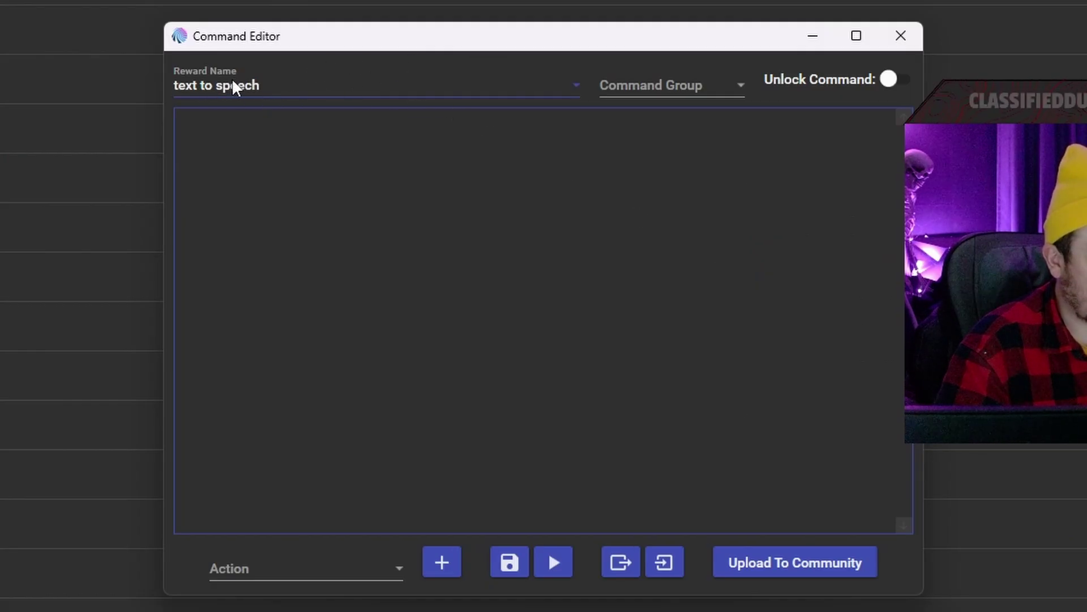
Step: Add a Text To Speech action using the Microsoft Zira Desktop voice
left_click(257, 565)
scroll(294, 425, "down", 5)
scroll(315, 365, "down", 3)
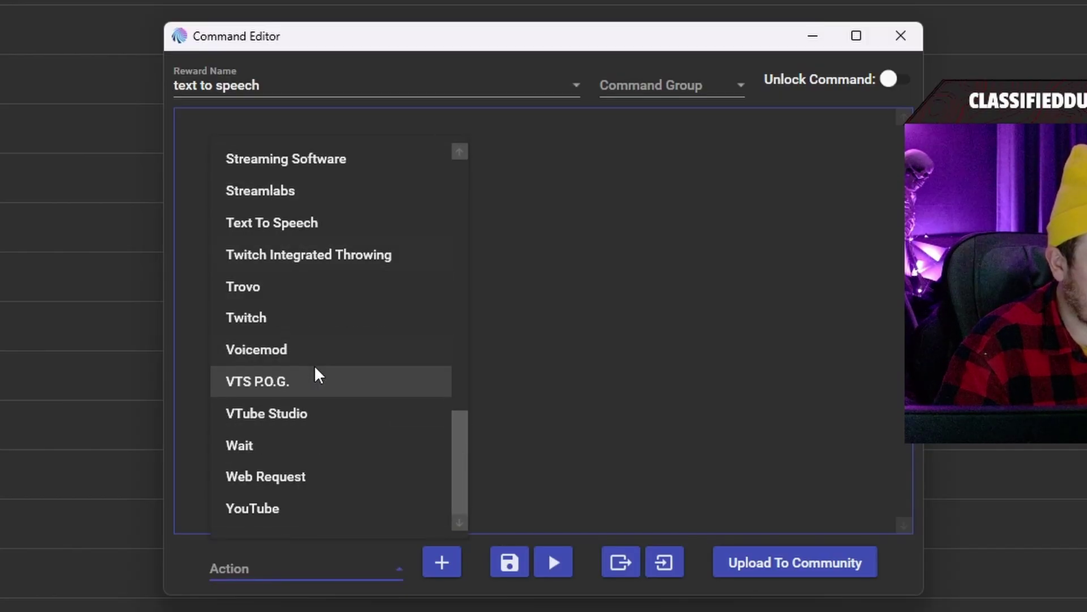
left_click(327, 222)
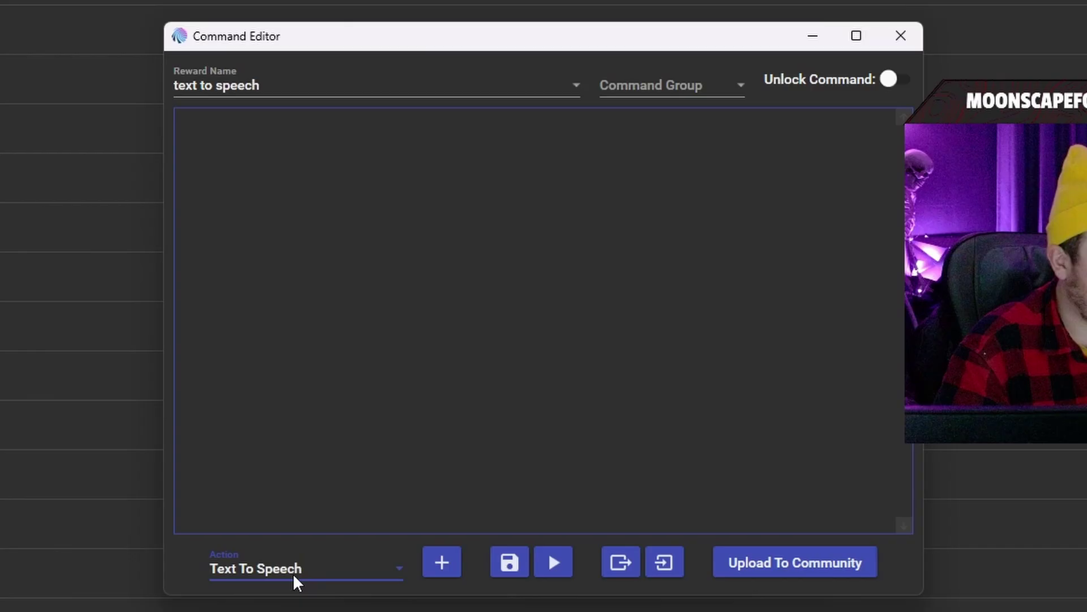
left_click(442, 562)
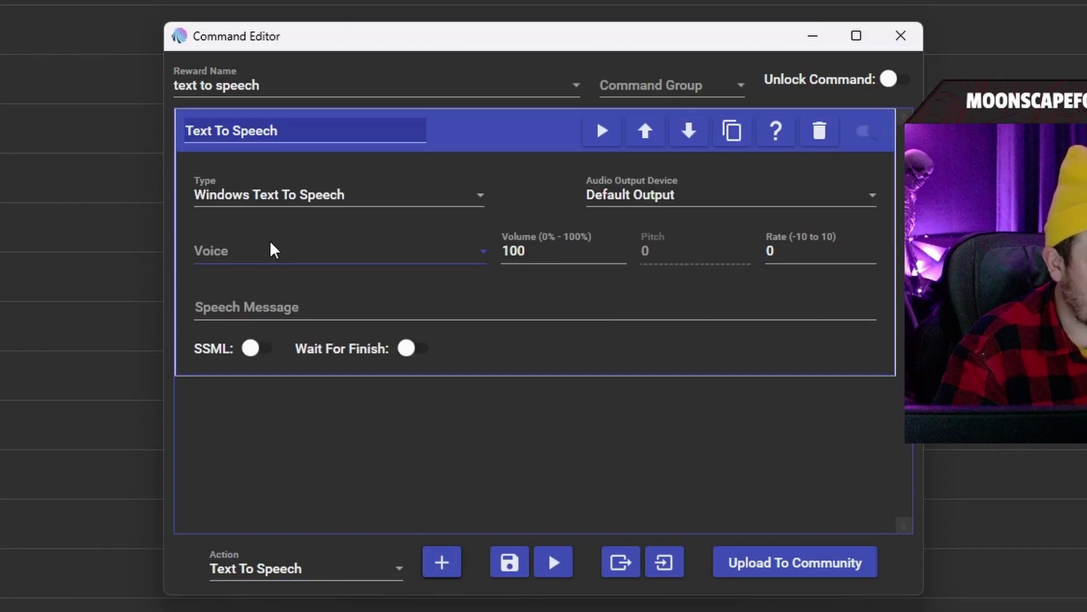
left_click(244, 264)
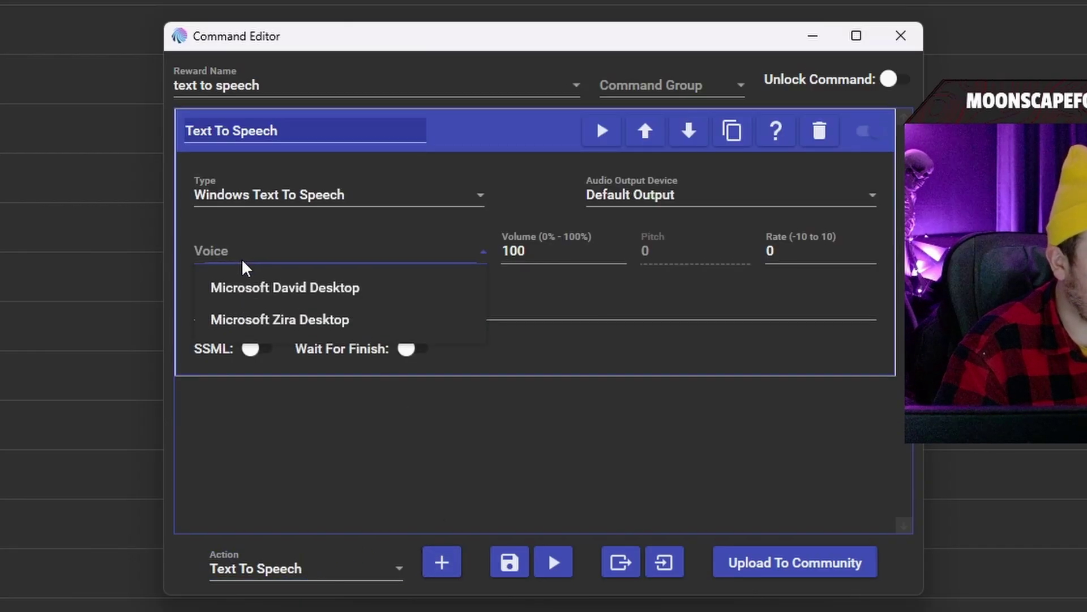
left_click(287, 324)
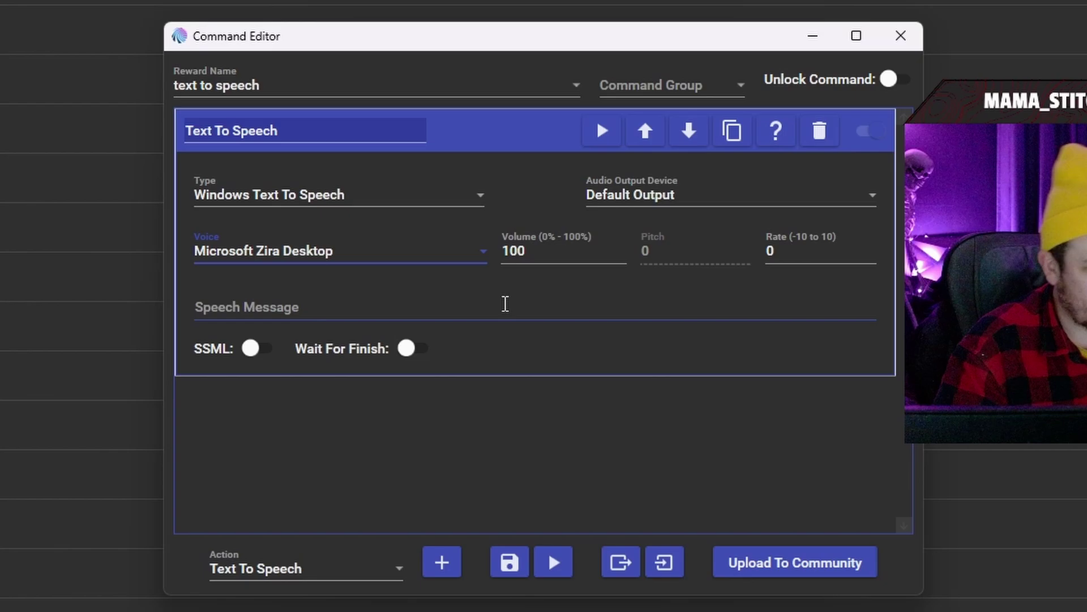
Step: Start entering '$username said $message' in the Speech Message field
left_click(506, 304)
type("$us")
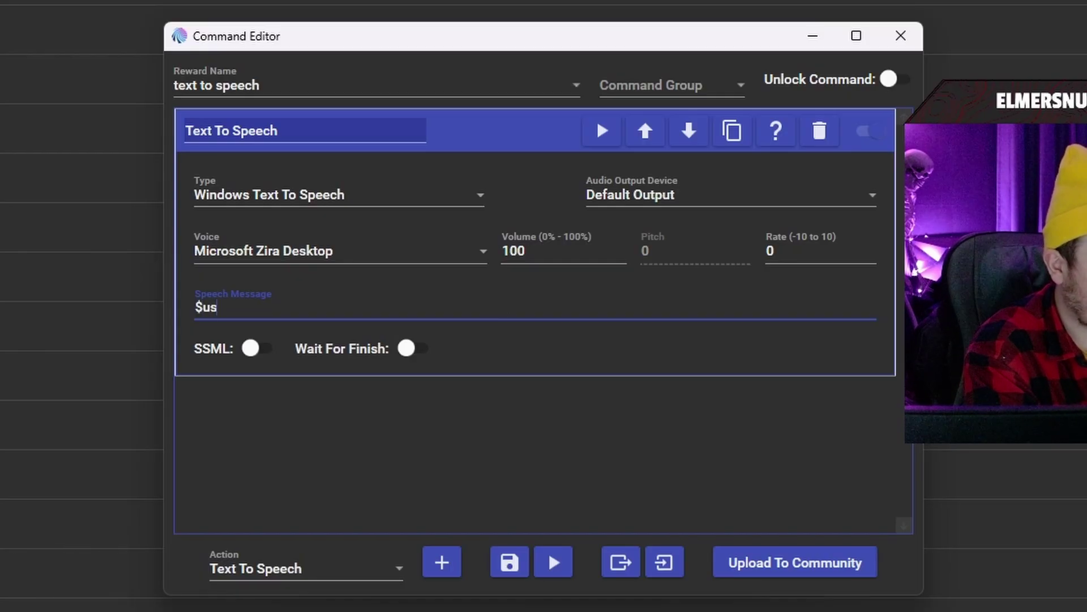
type("erna")
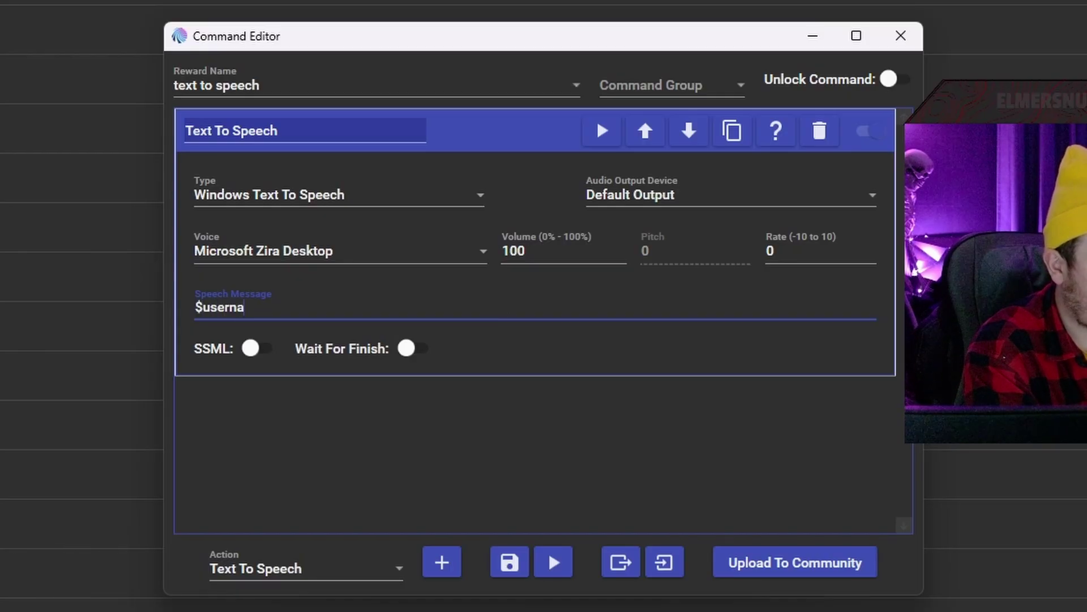
type("me said")
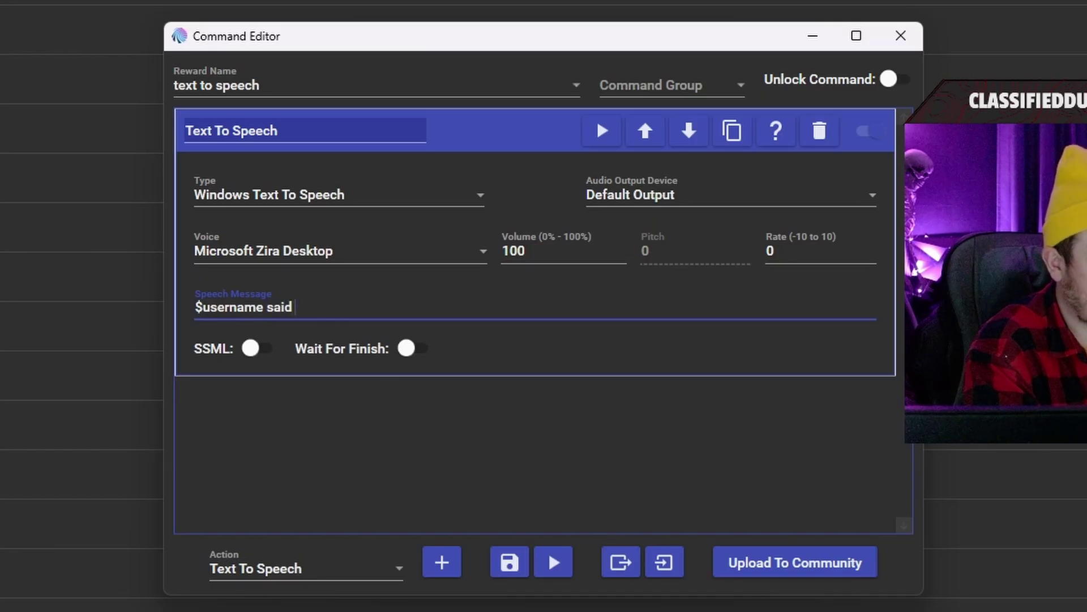
type(" $message")
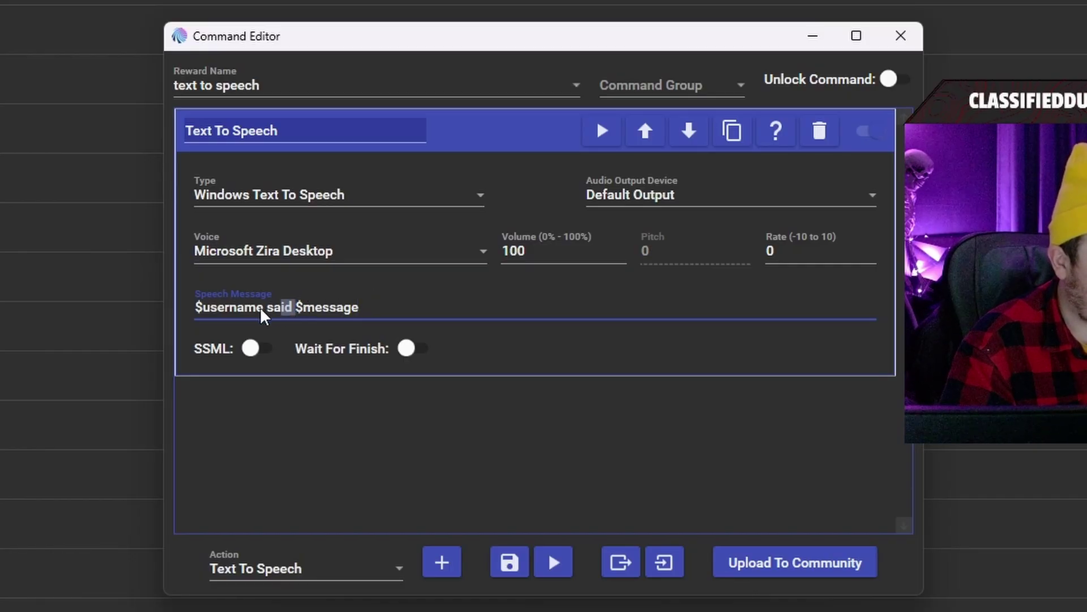
Step: Keep the speech message as '$username said $message' and save the command
left_click_drag(262, 316, 174, 314)
key("BackSpace")
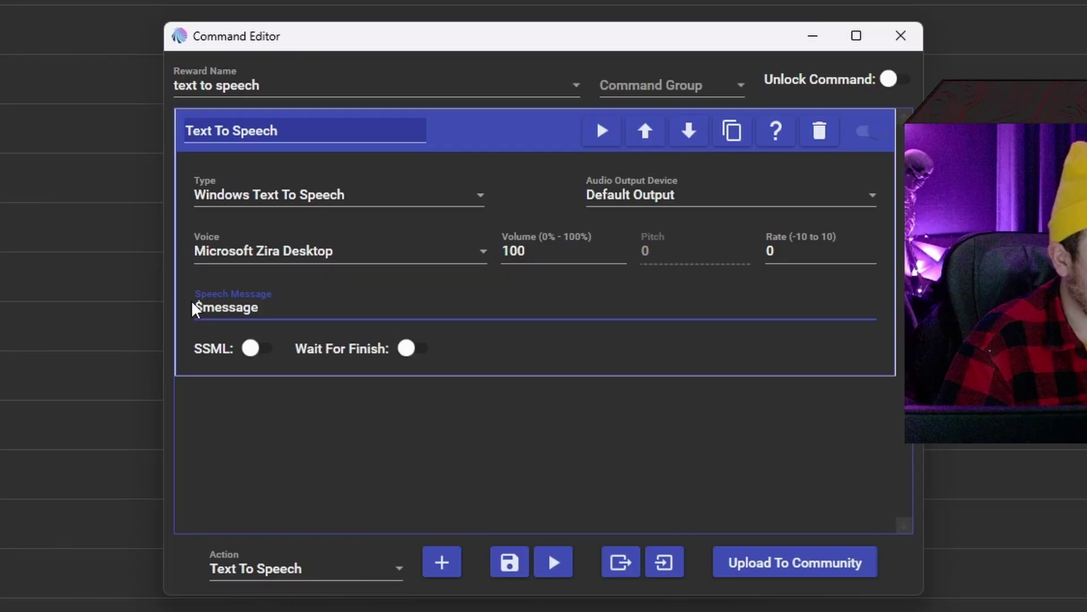
key("ctrl+z")
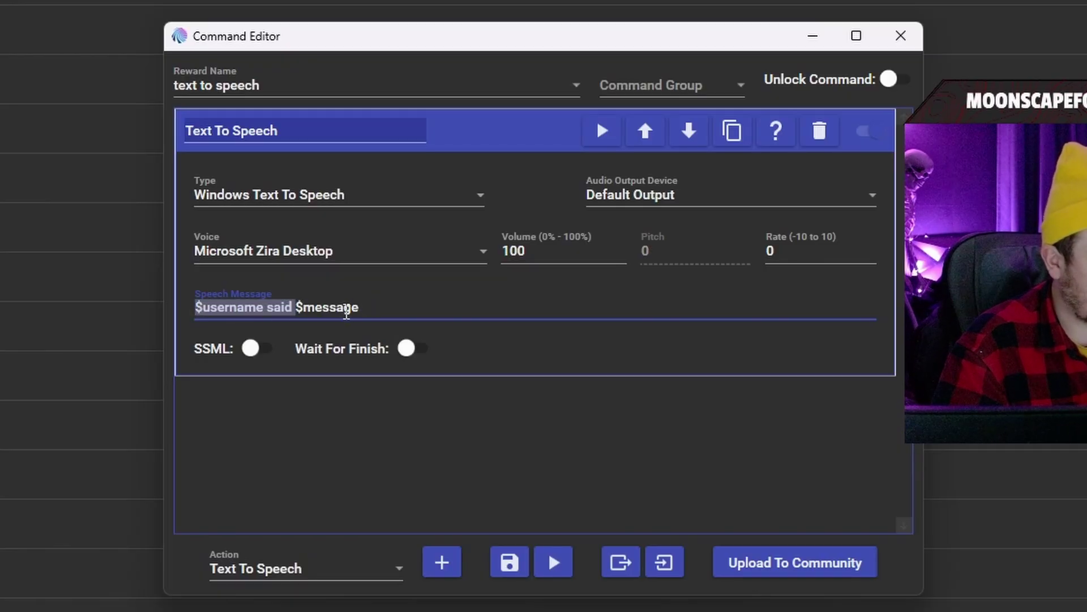
left_click(419, 311)
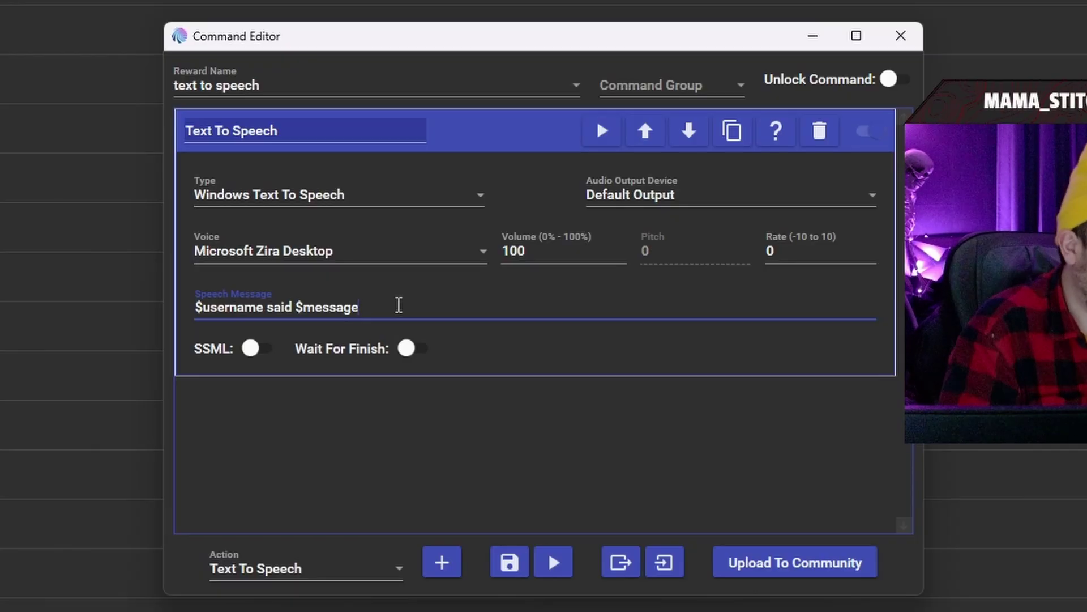
left_click(395, 434)
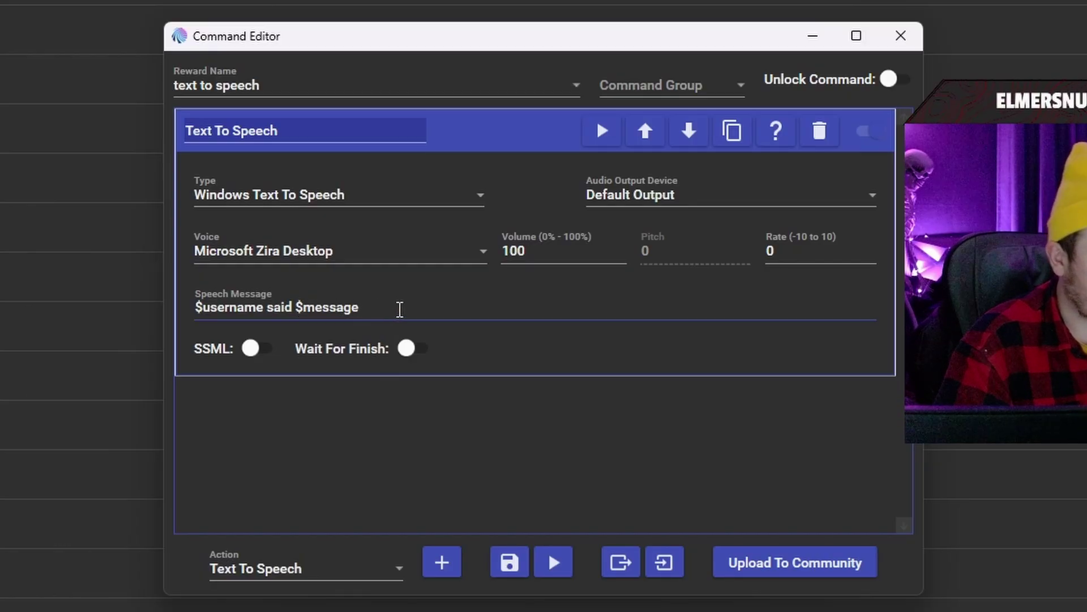
left_click(511, 562)
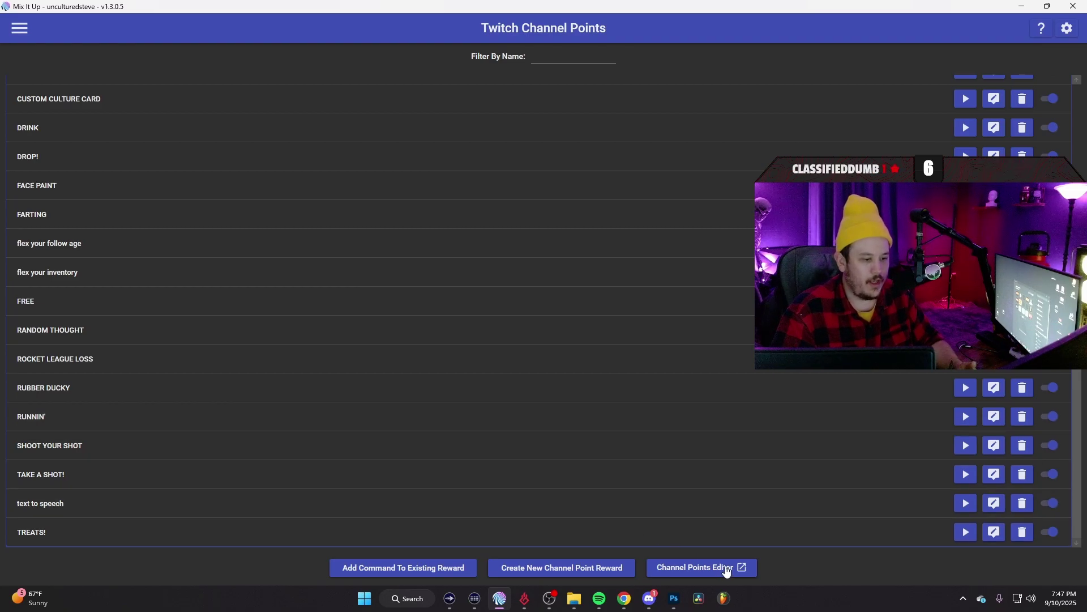
Step: Go to Twitch channel points management and open the 'text to speech' reward for editing
left_click(684, 576)
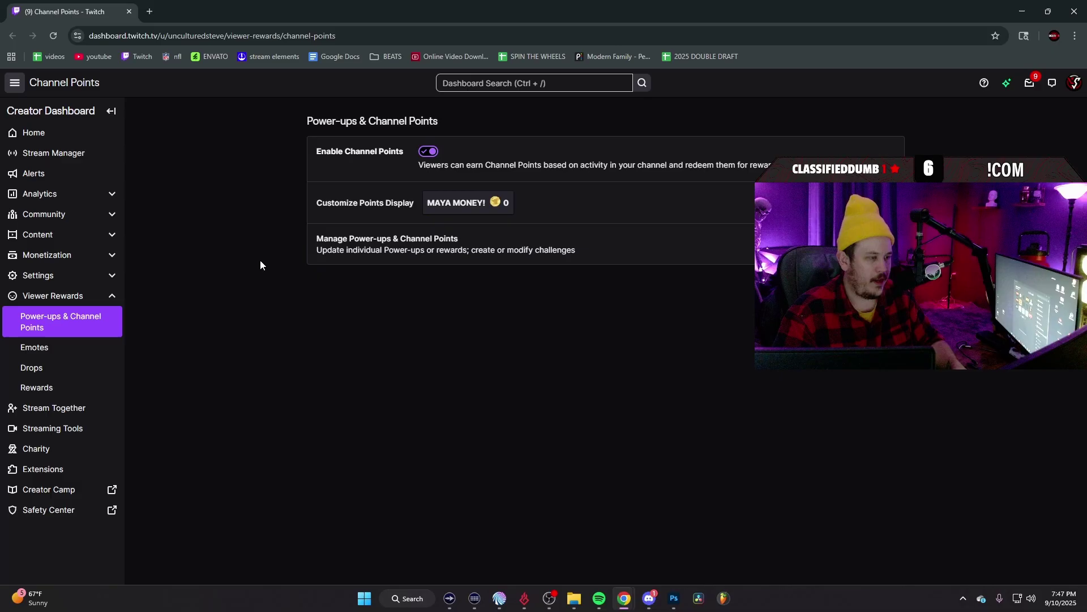
left_click(330, 244)
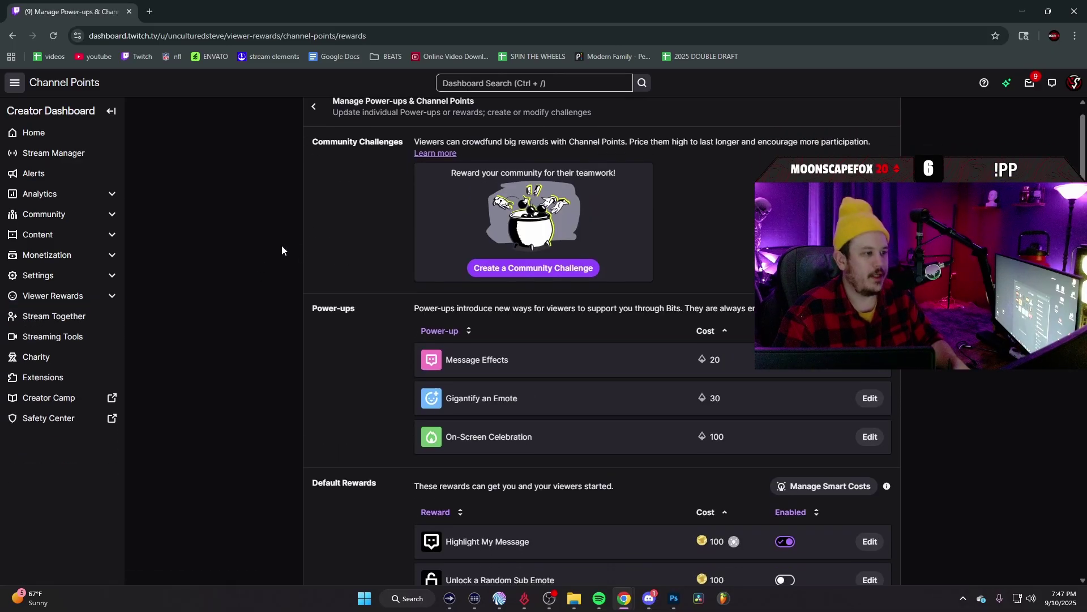
scroll(281, 246, "down", 5)
scroll(281, 245, "down", 4)
scroll(325, 256, "down", 2)
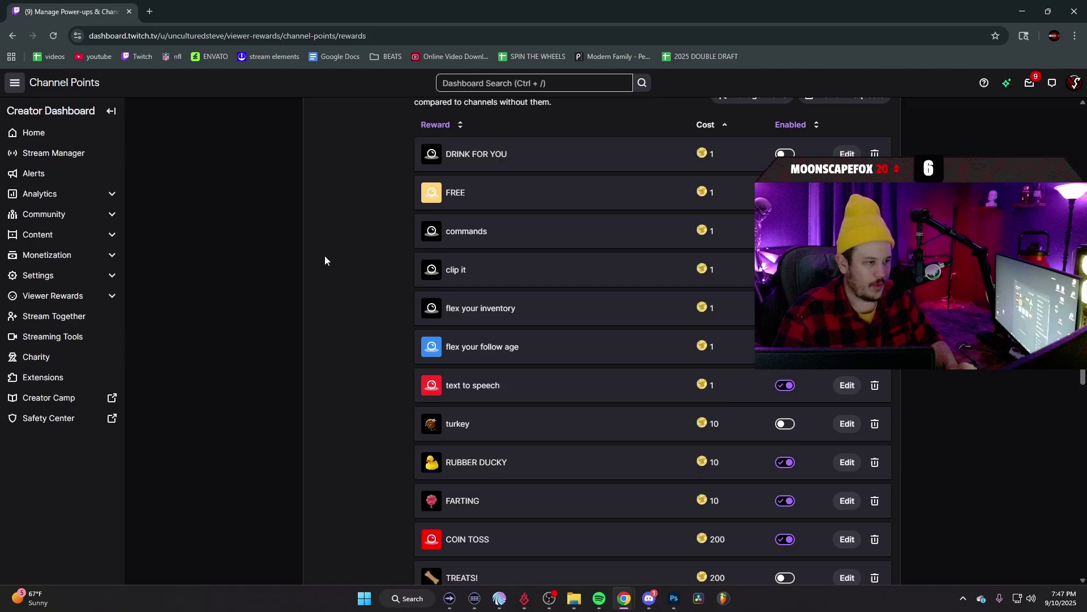
scroll(328, 261, "down", 1)
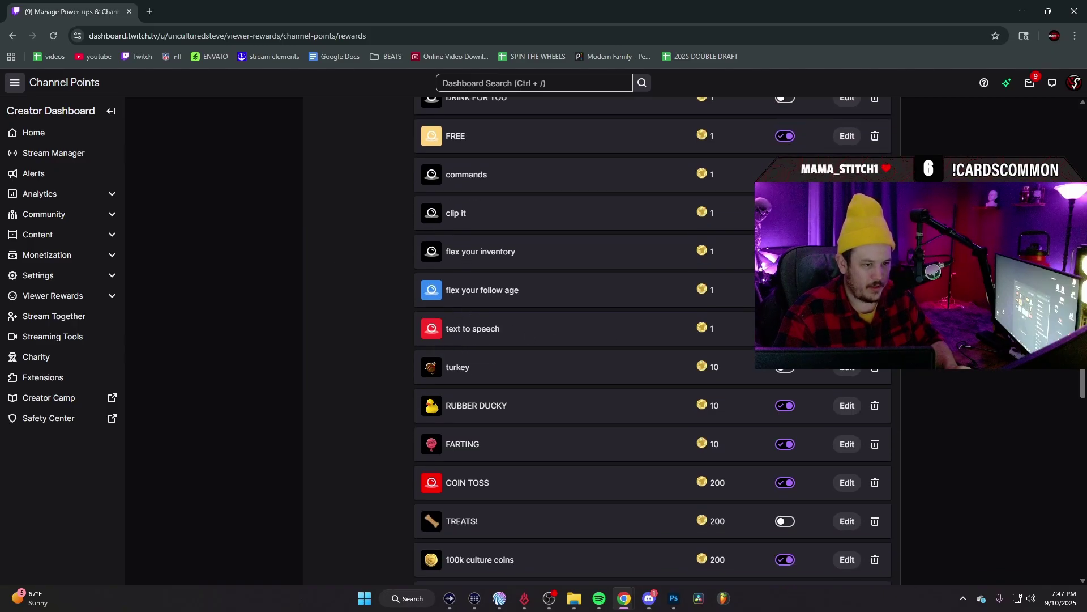
left_click(552, 328)
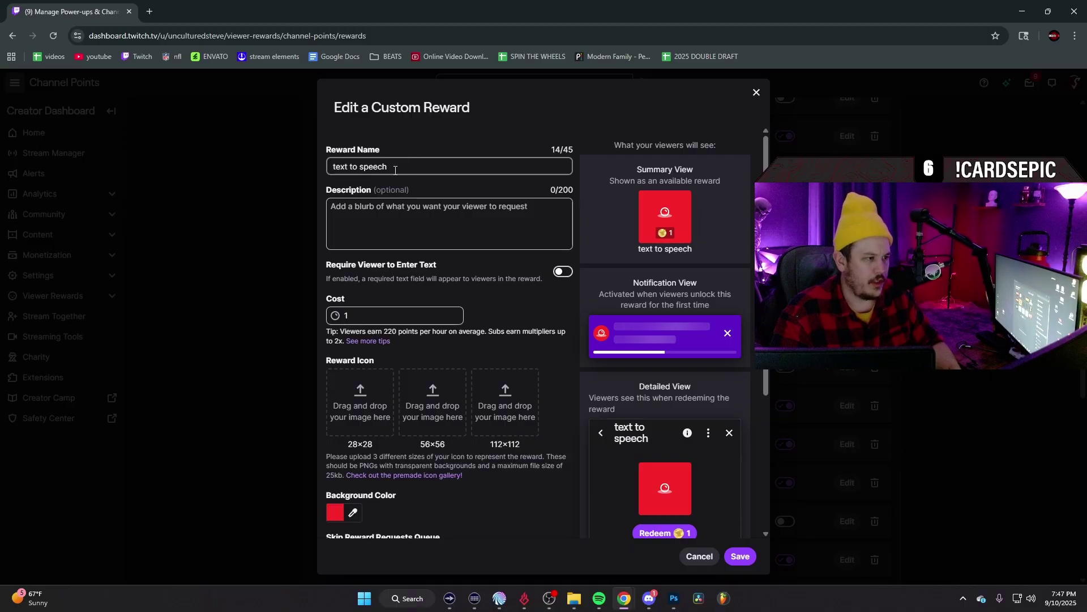
Step: Begin typing the reward description explaining viewers must type a message
left_click(348, 206)
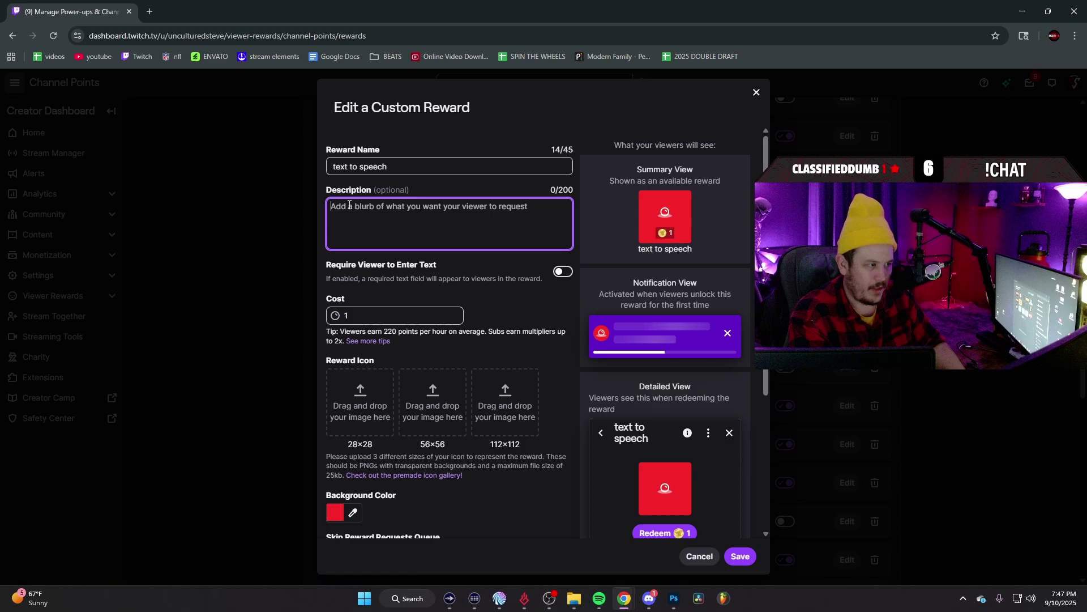
type("thiss ")
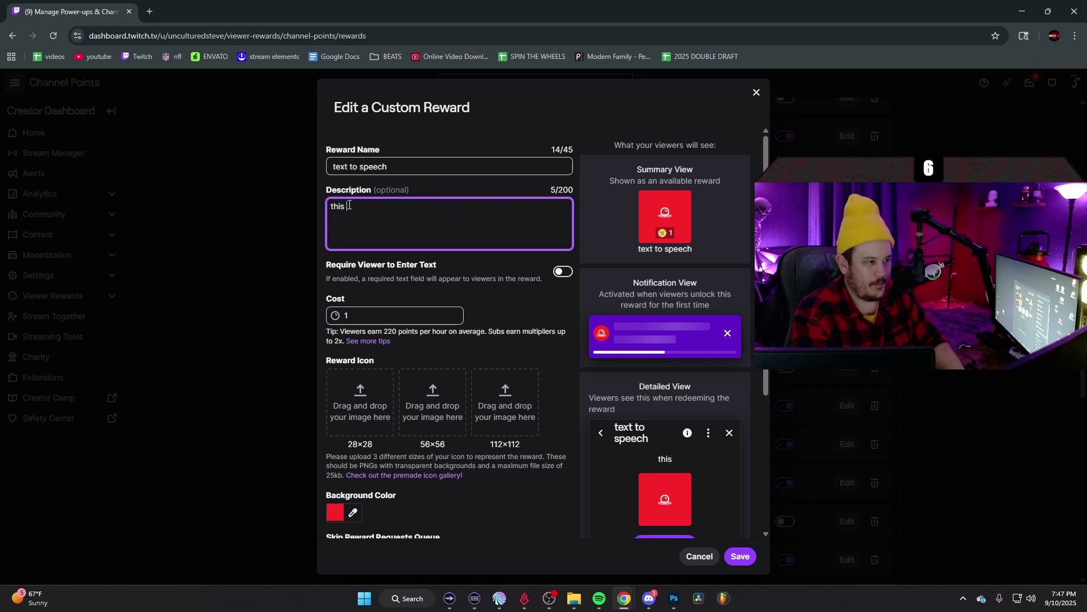
type("is a text to spe")
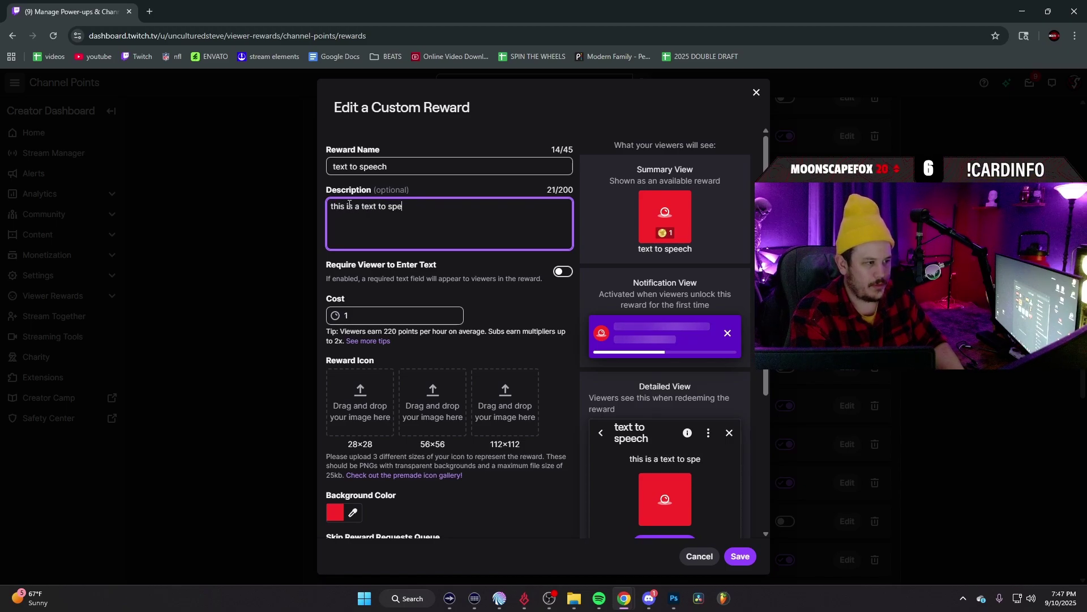
type("re, you mus")
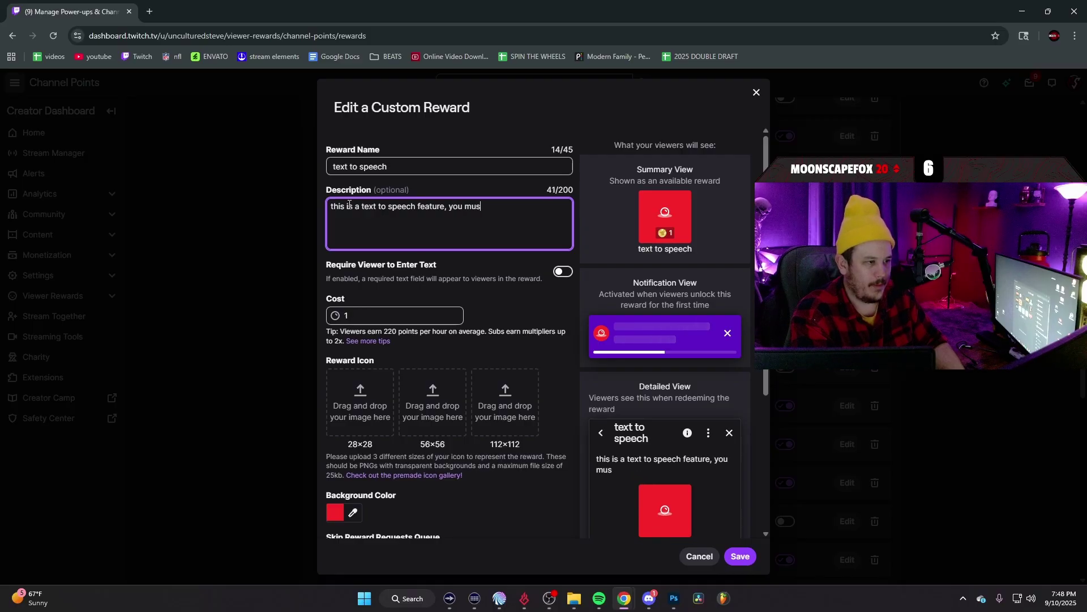
type("t type out a")
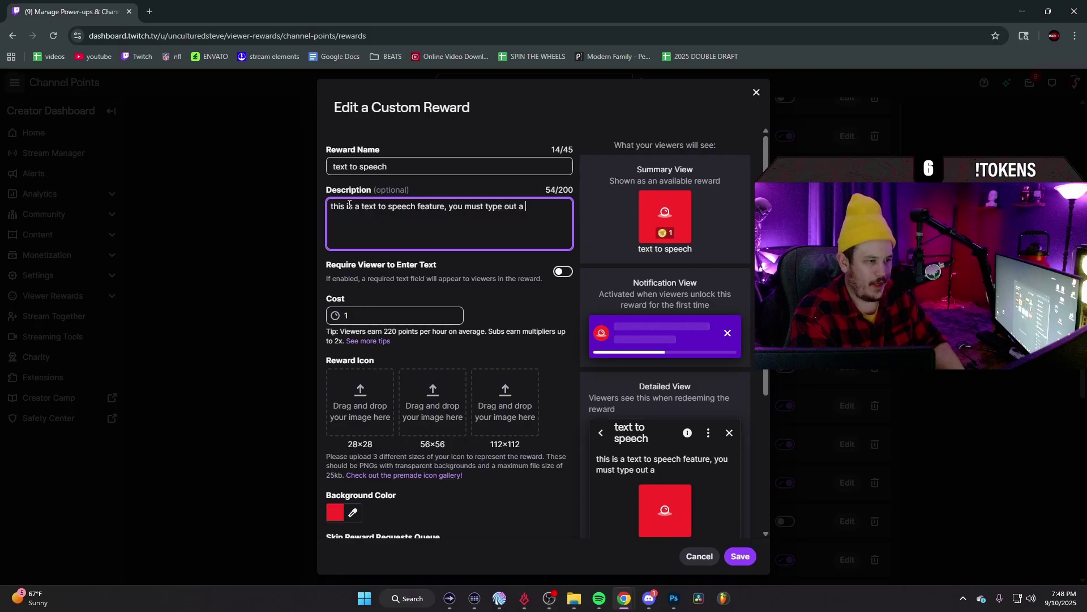
type("message for this")
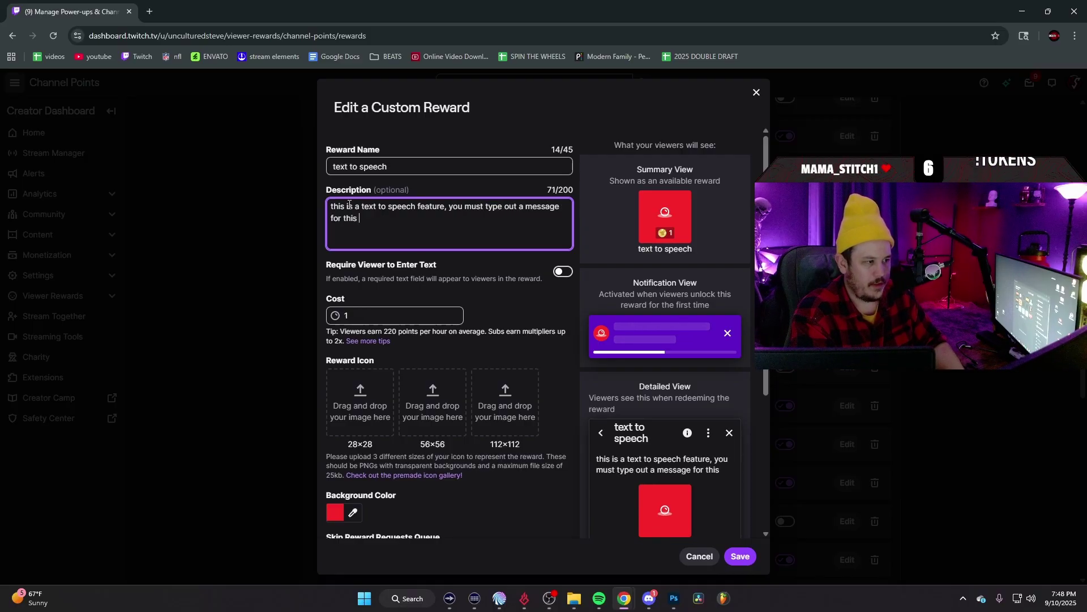
type(" to work. please ")
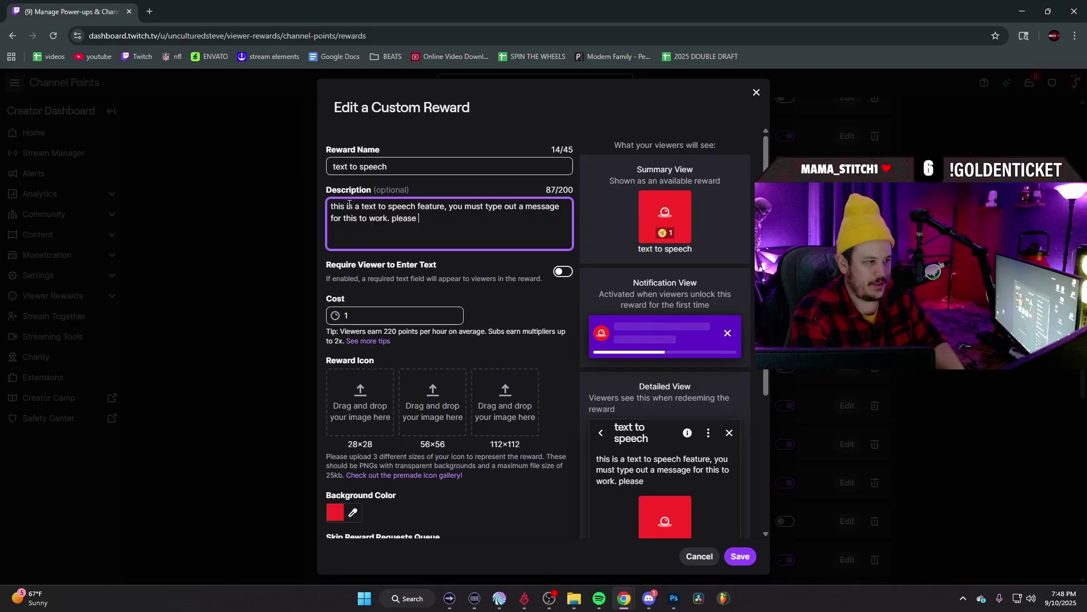
type("don't annoy me")
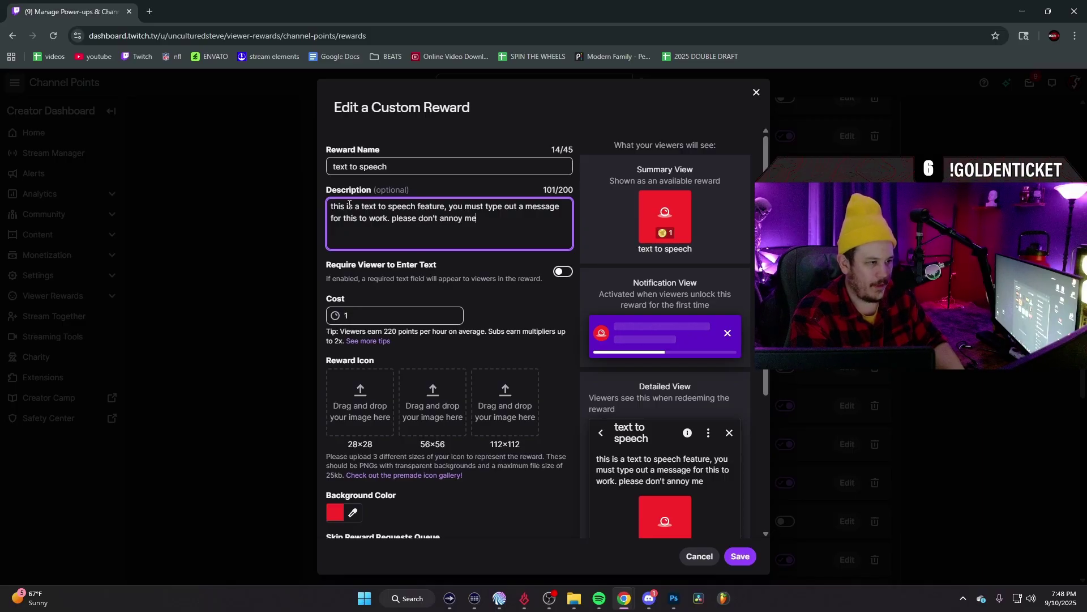
type(".... or do ")
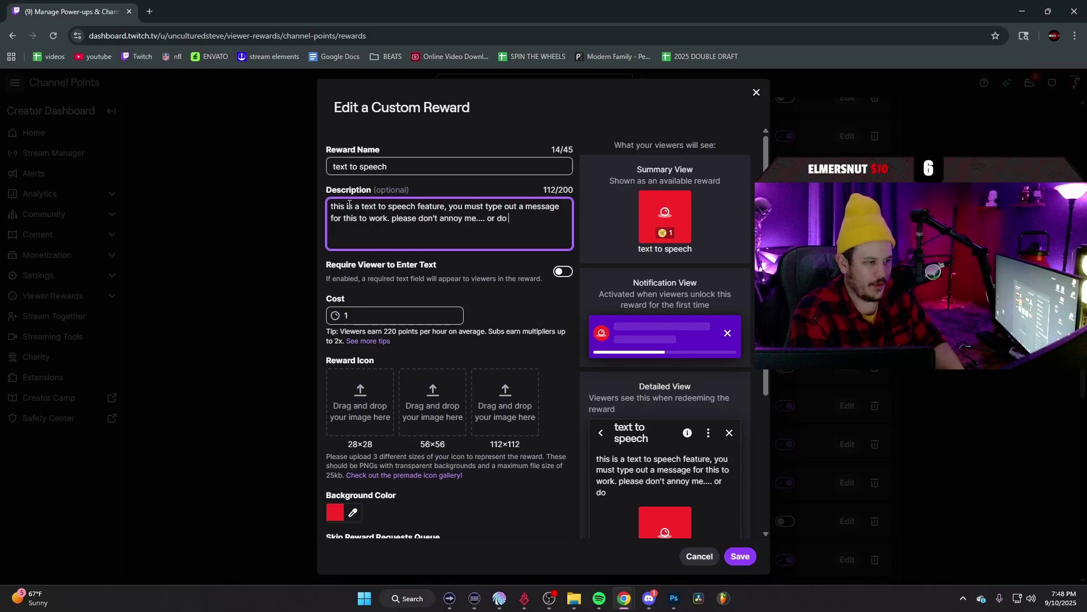
type(".. he he :)")
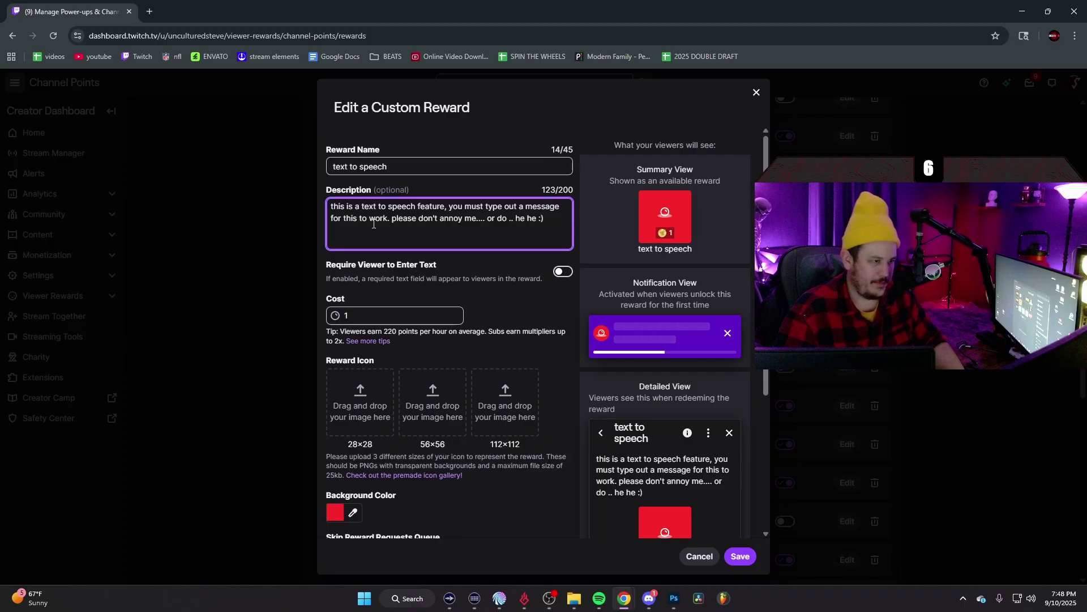
Step: Change the reward cost to 5 and require viewers to enter text
double_click(345, 315)
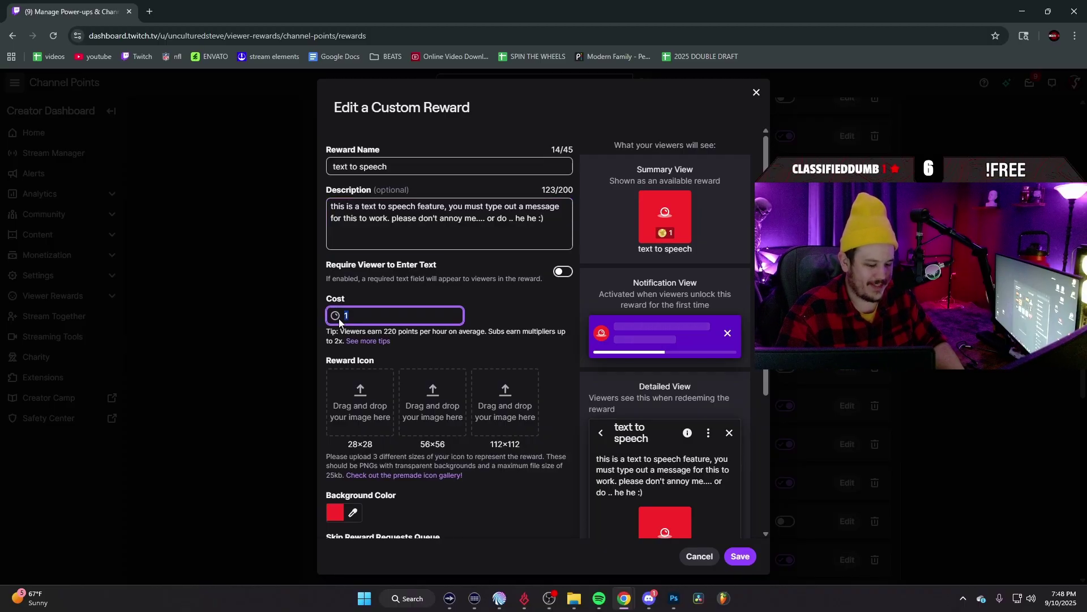
type("5")
left_click(478, 297)
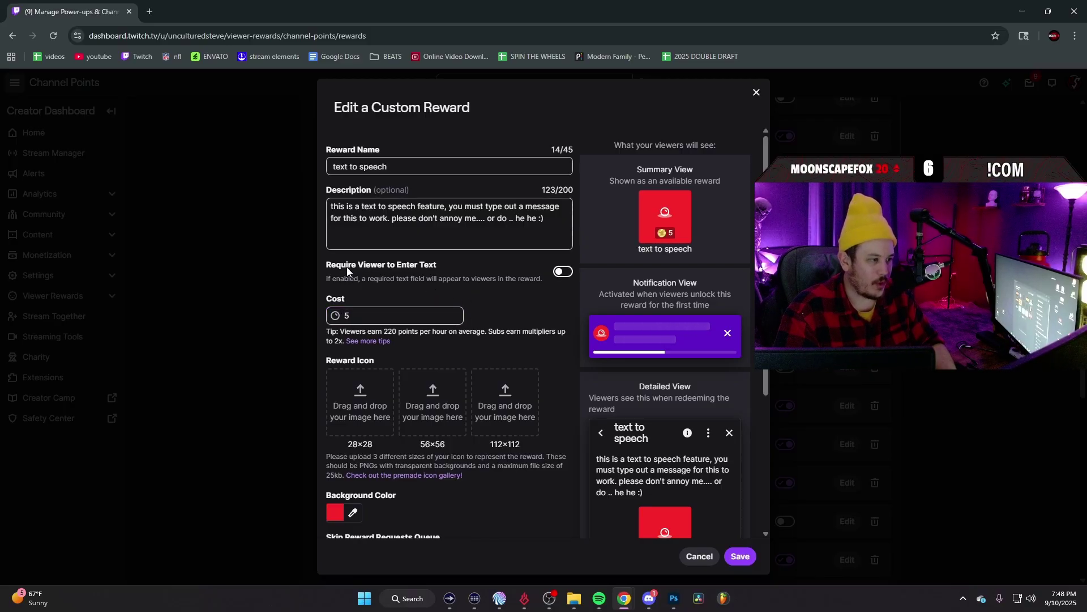
left_click(562, 275)
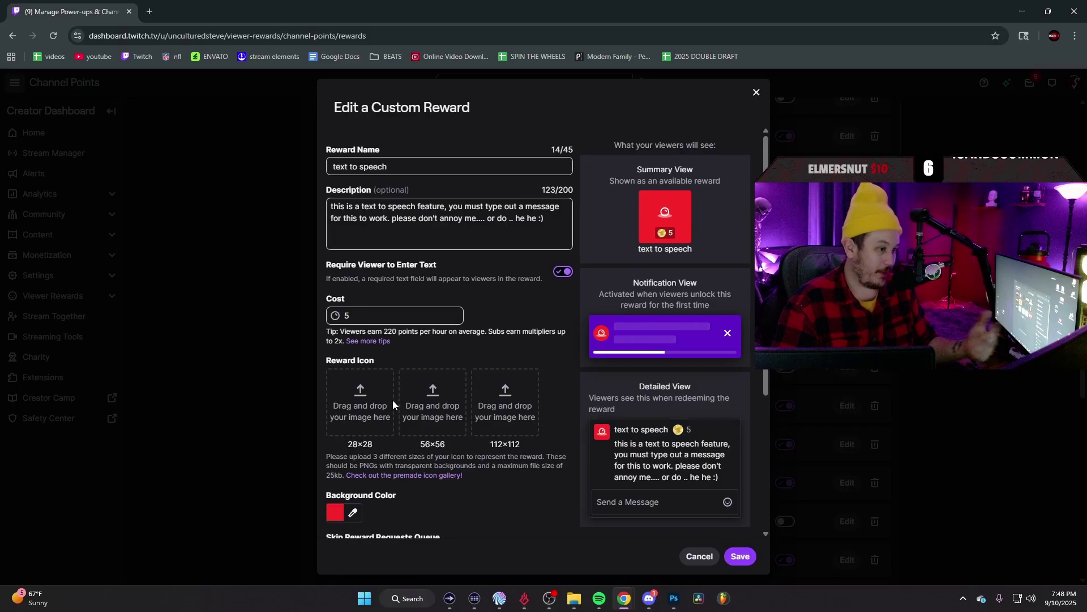
scroll(347, 467, "down", 2)
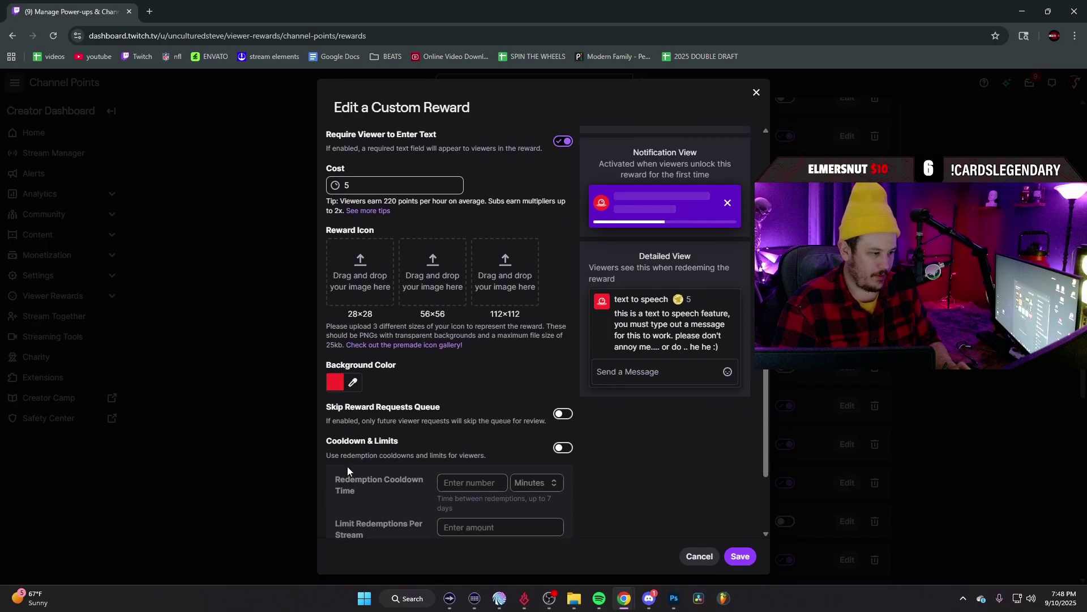
scroll(347, 466, "down", 2)
scroll(370, 309, "up", 3)
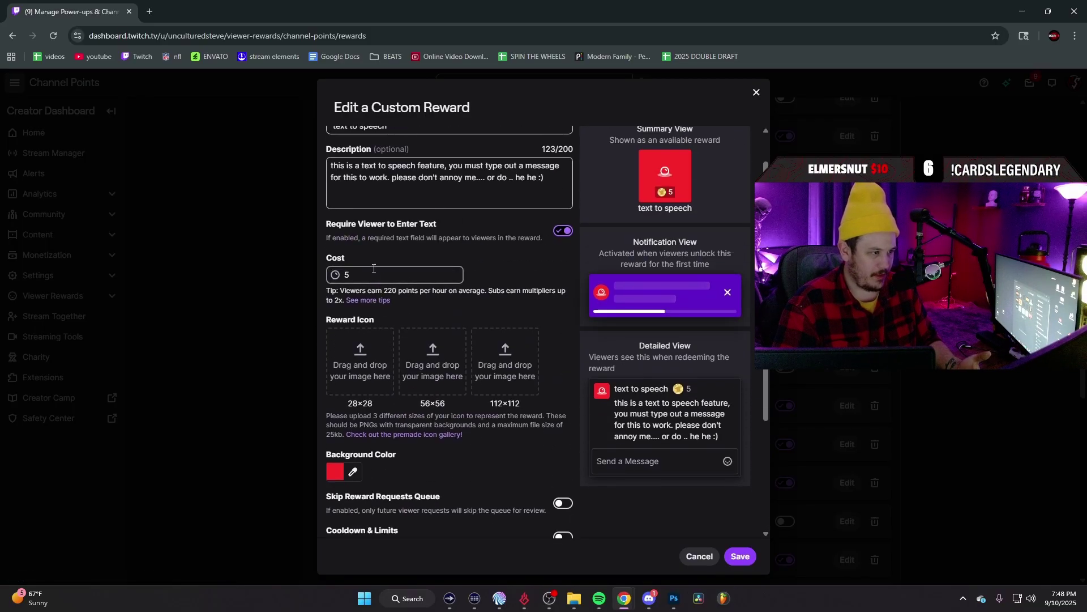
scroll(376, 355, "down", 3)
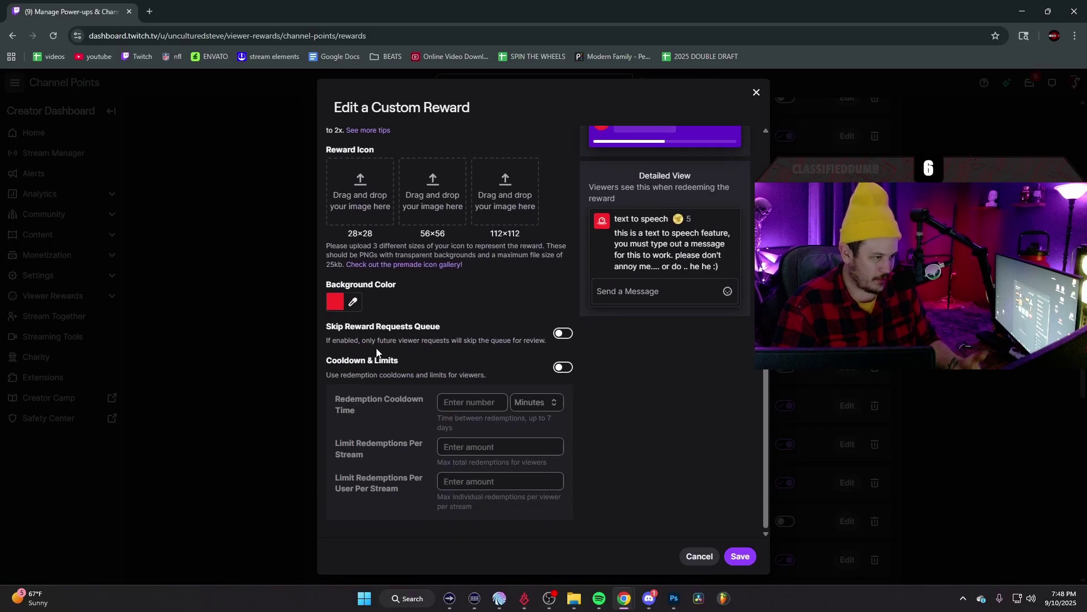
Step: Turn on Cooldown & Limits with a 2-minute cooldown and save the reward
left_click(563, 367)
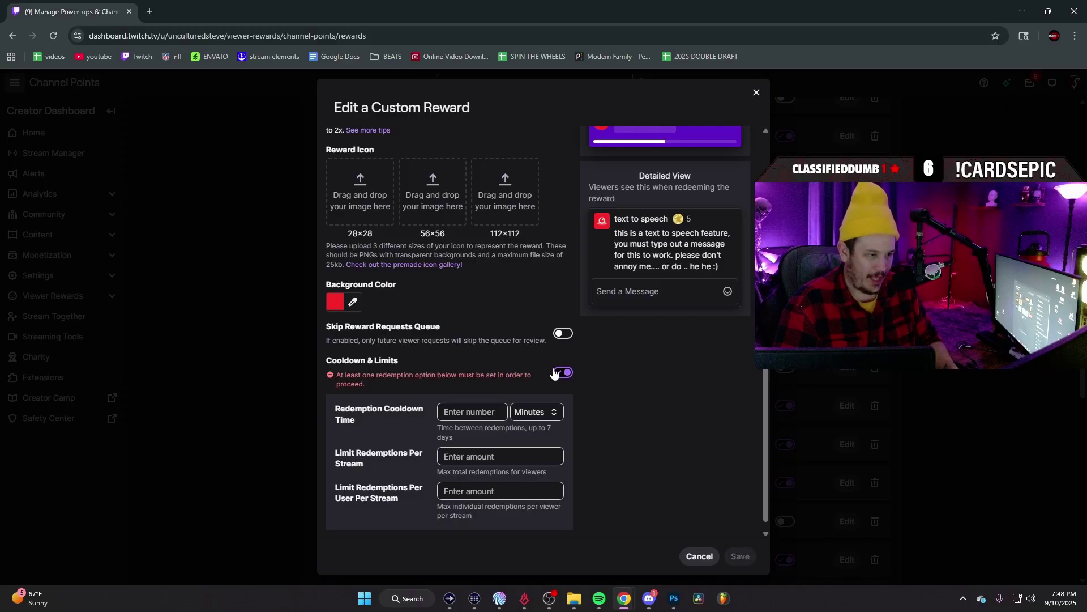
type("2")
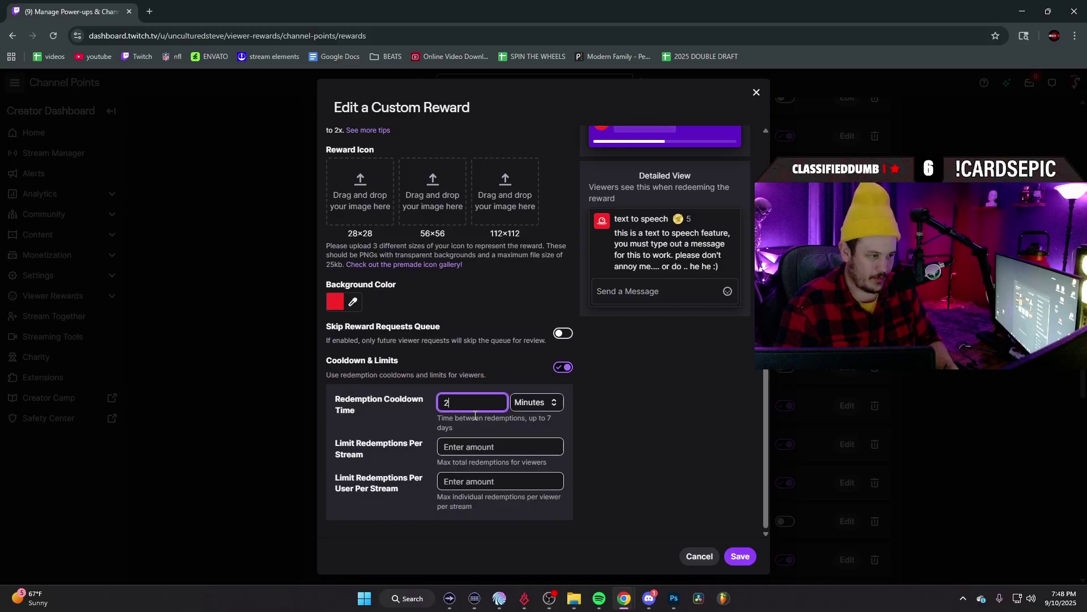
left_click(740, 556)
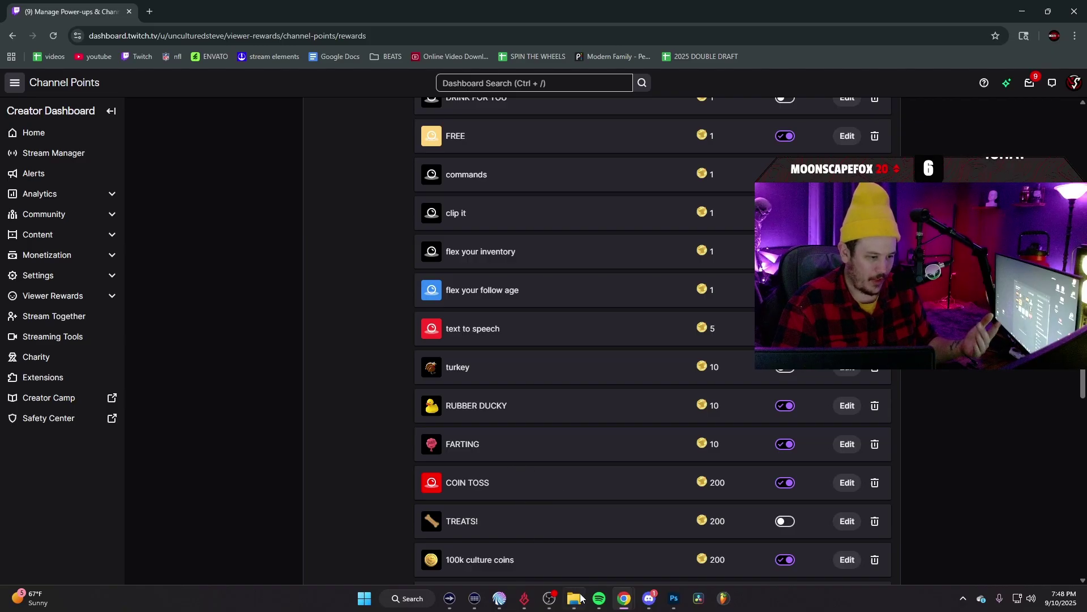
Step: Bring the Twitch popout chat window to the front and move it up and left
left_click(630, 605)
left_click(646, 536)
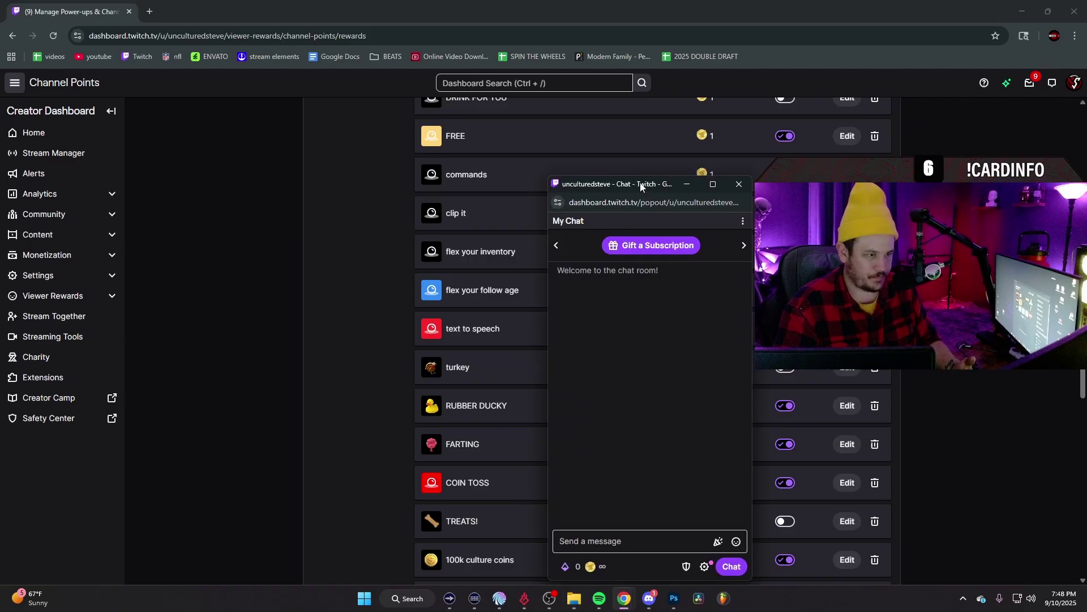
left_click_drag(615, 184, 502, 120)
Step: Redeem the text to speech reward with the message 'hi youtube, i hope you enjoyed this tutorial'
left_click(476, 501)
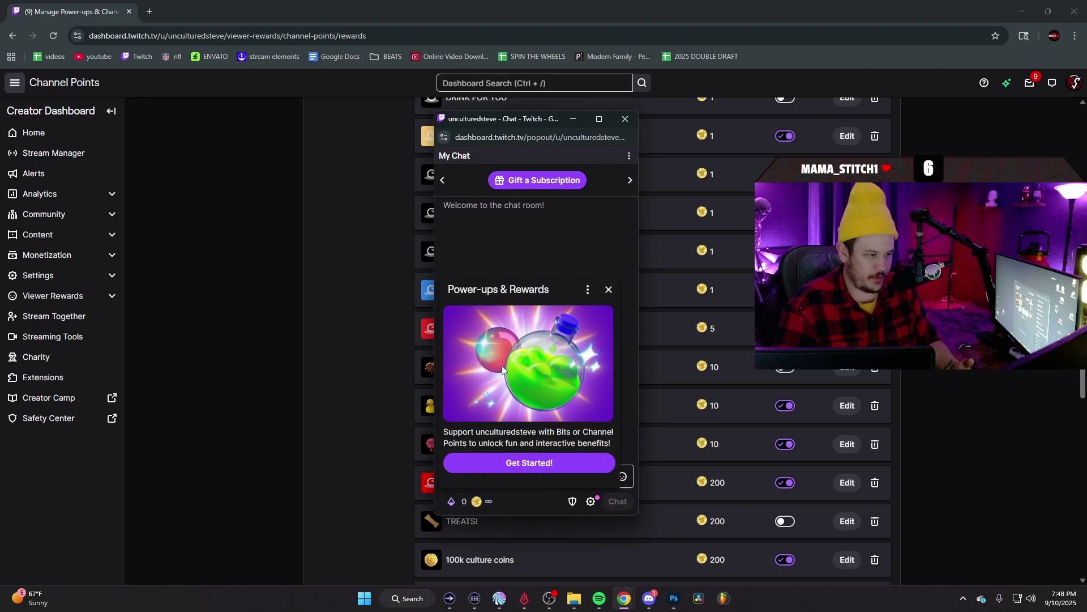
left_click(529, 462)
scroll(524, 393, "down", 3)
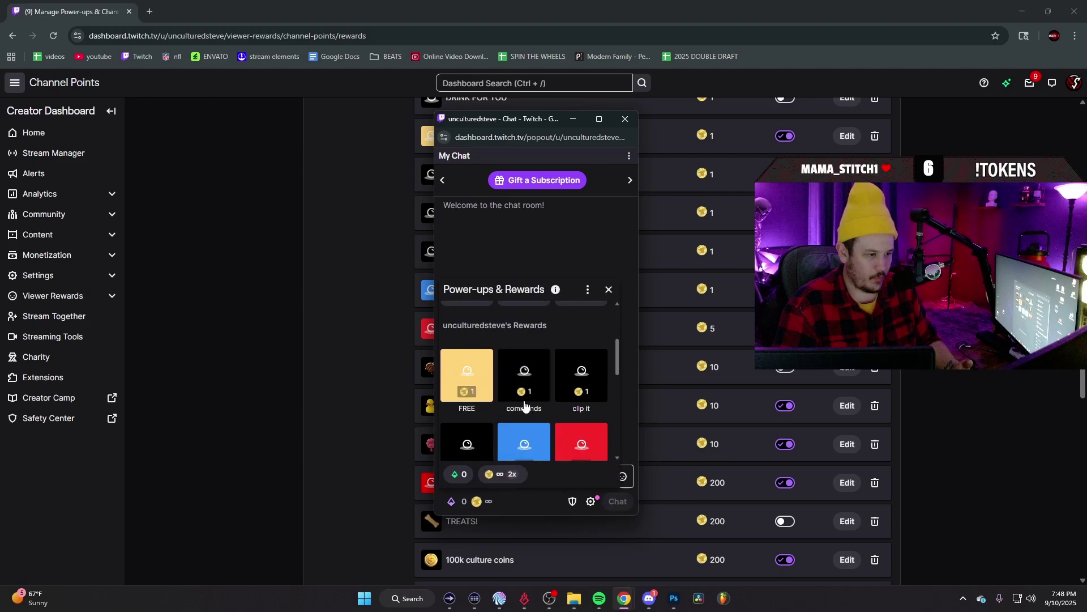
scroll(510, 374, "down", 2)
scroll(493, 358, "up", 1)
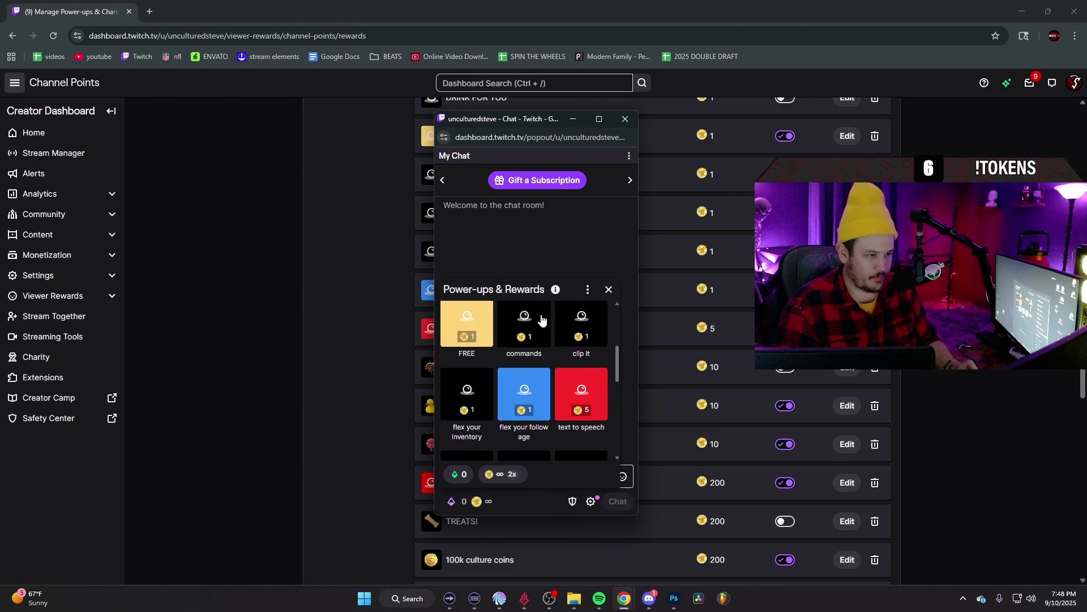
scroll(510, 374, "down", 1)
left_click(582, 337)
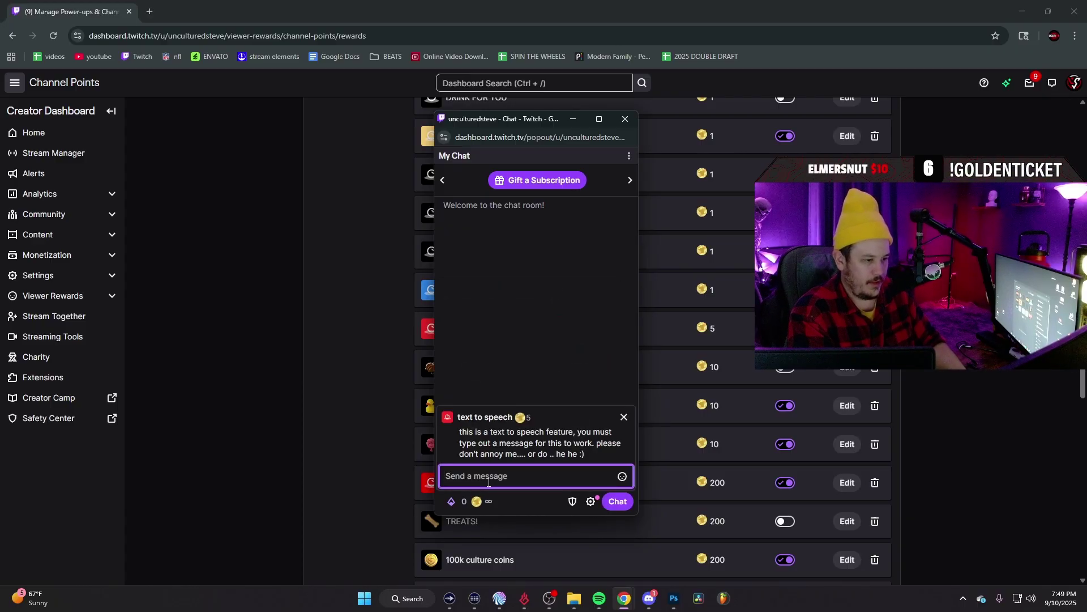
type("hi")
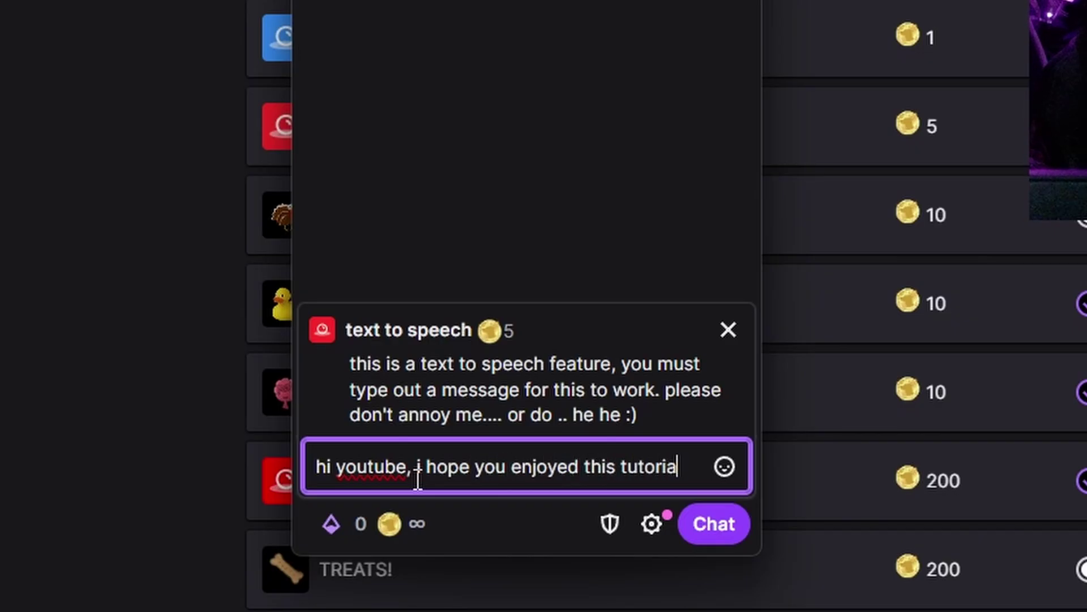
key("Return")
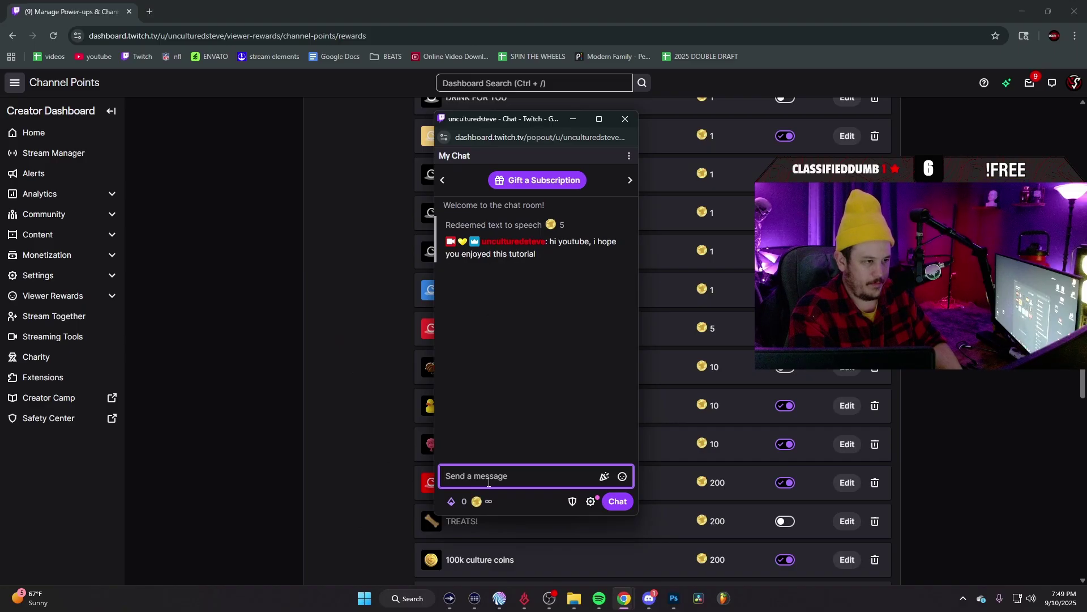